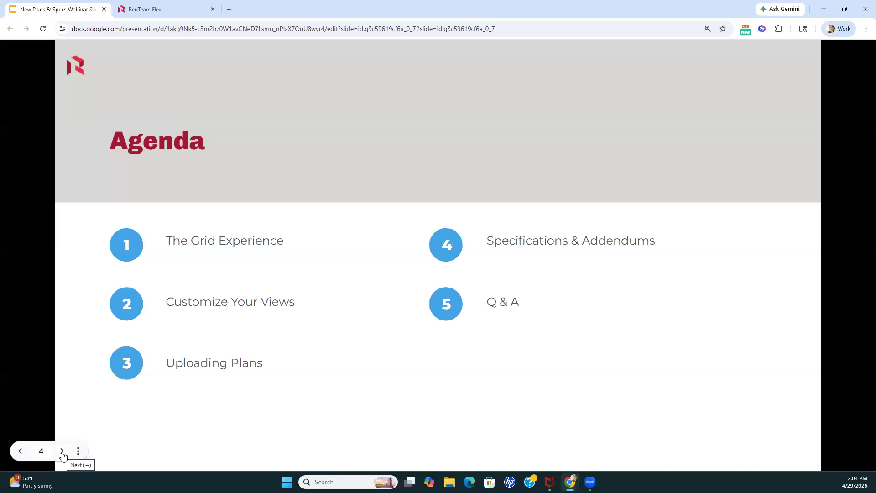
Advance to the Grid Experience slide, then switch to RedTeam Flex and open the project's new Plans experience
click(62, 451)
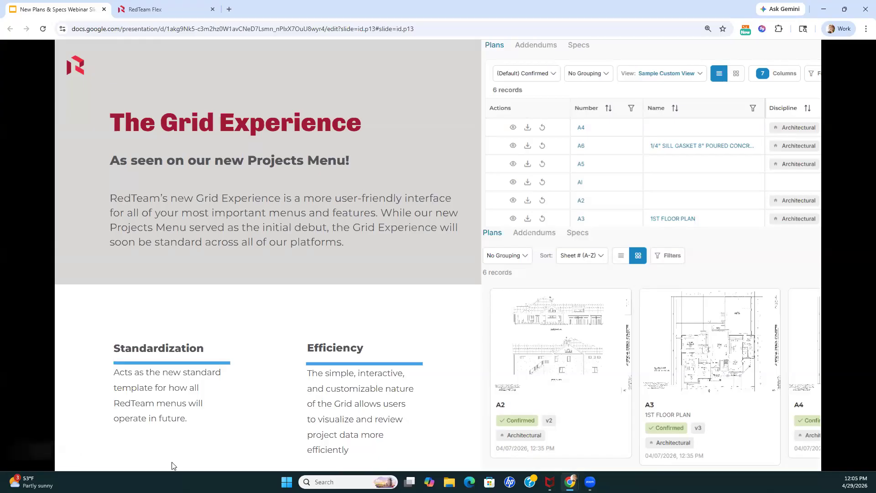
click(166, 11)
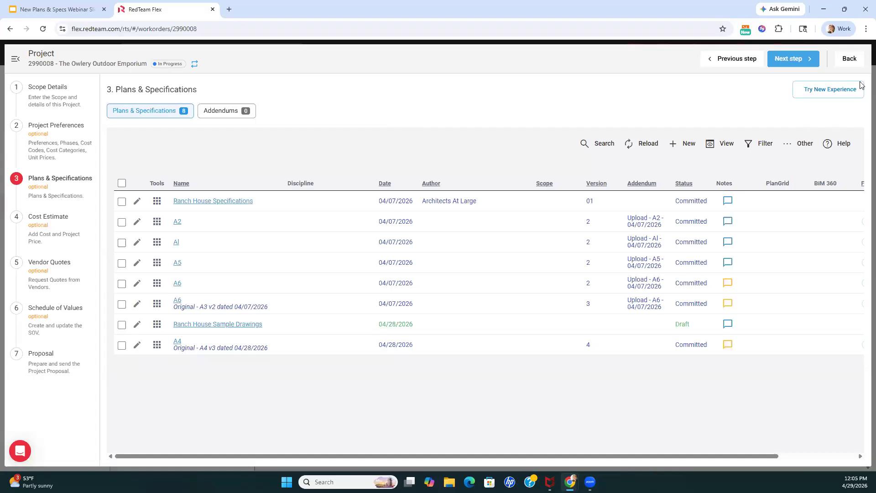
click(829, 91)
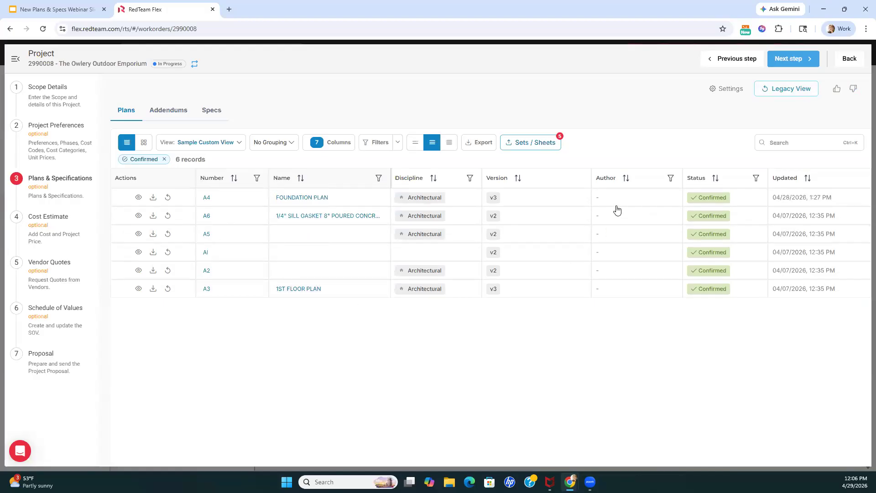
Switch the plans page to the legacy view, skipping the feedback, and return to the new experience
click(789, 90)
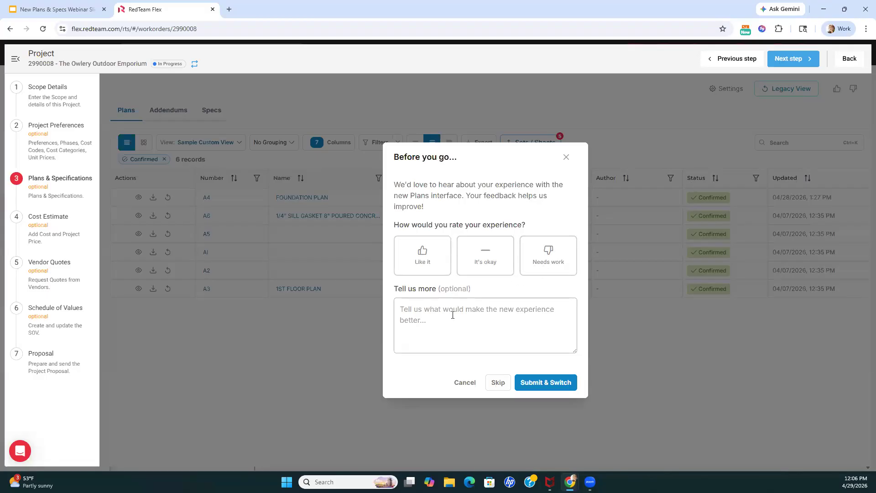
click(498, 382)
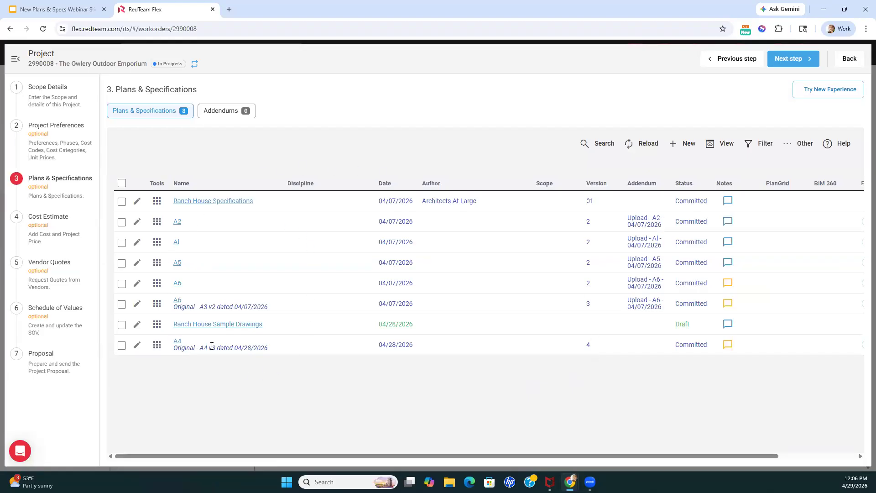
click(819, 93)
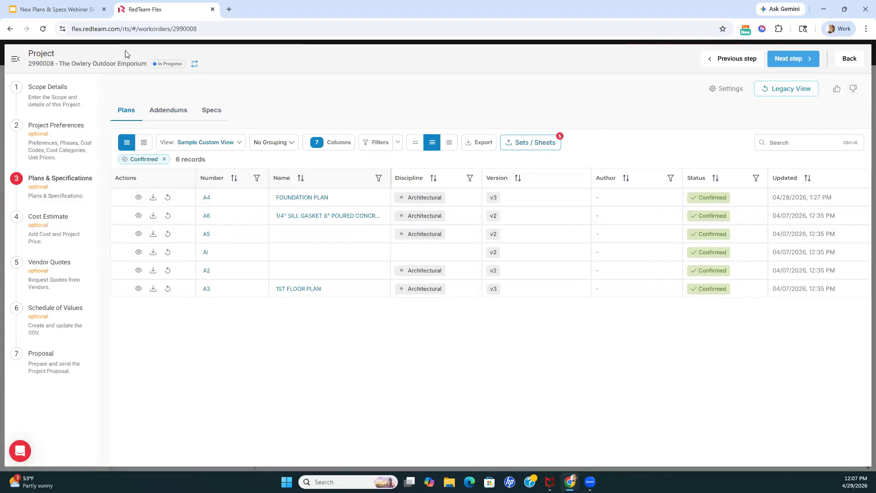
Switch to the Google Slides presentation and advance to the Customize Your Views slide
click(90, 13)
mouse_move(57, 369)
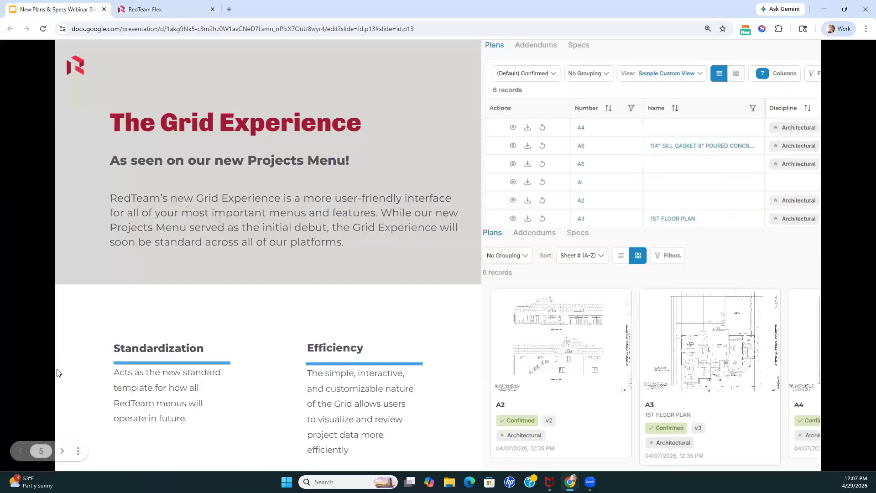
click(63, 452)
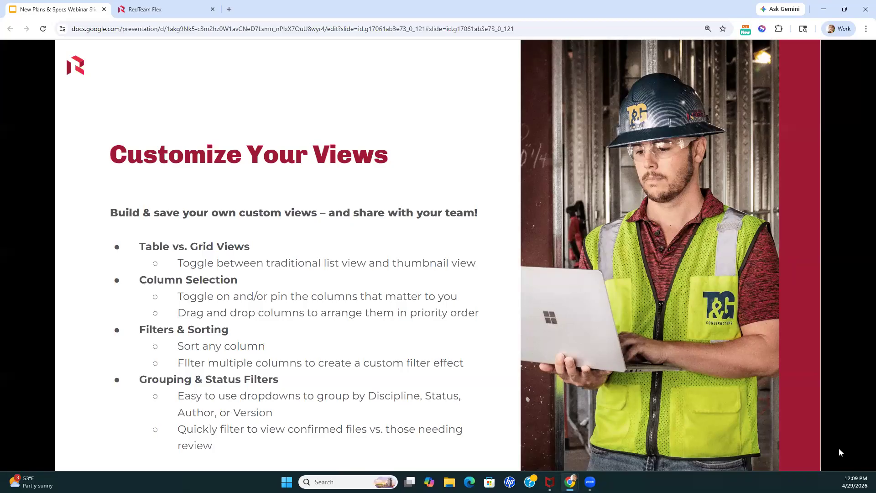
Switch to RedTeam Flex and preview the plans as thumbnails before returning to the table layout
click(190, 16)
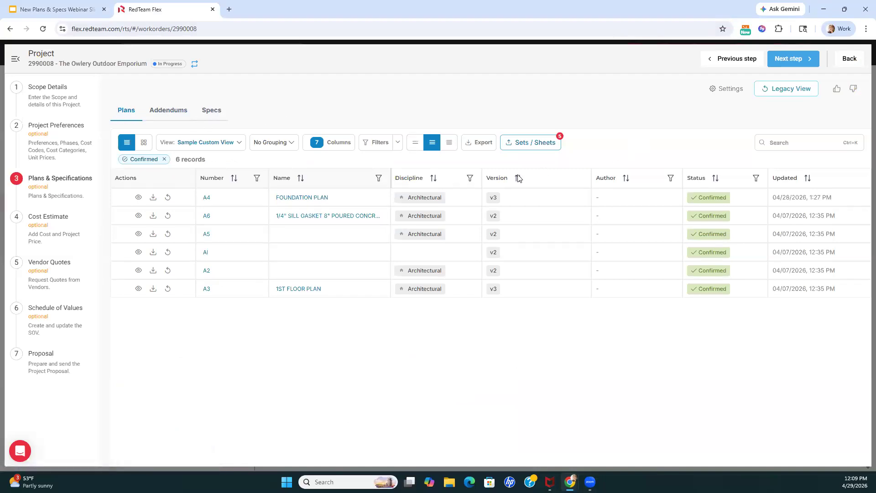
click(143, 145)
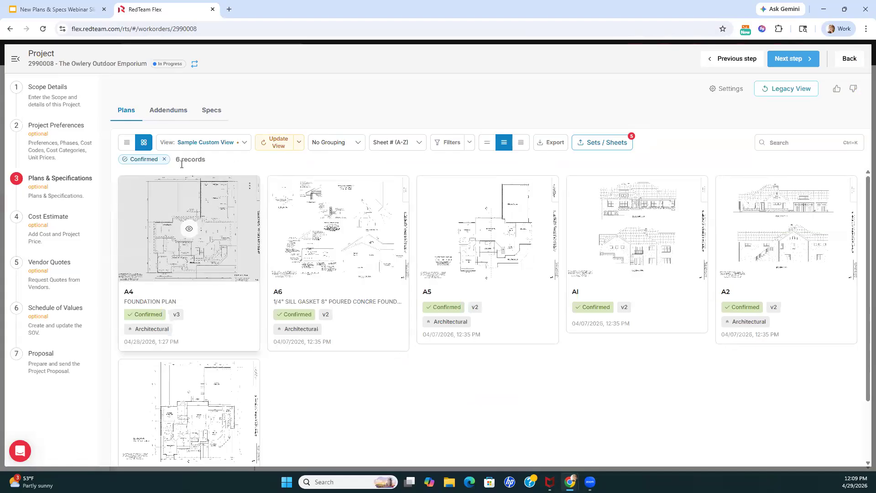
click(127, 142)
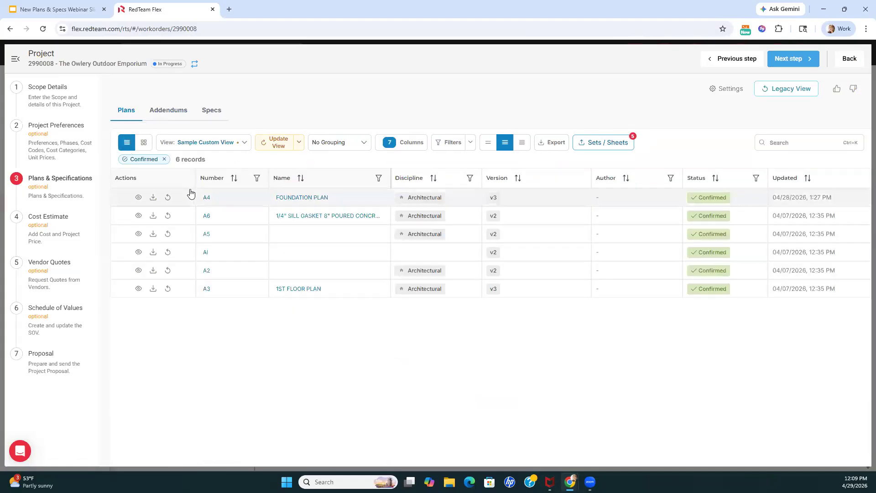
Apply the All Plans system view to the plans table
click(244, 143)
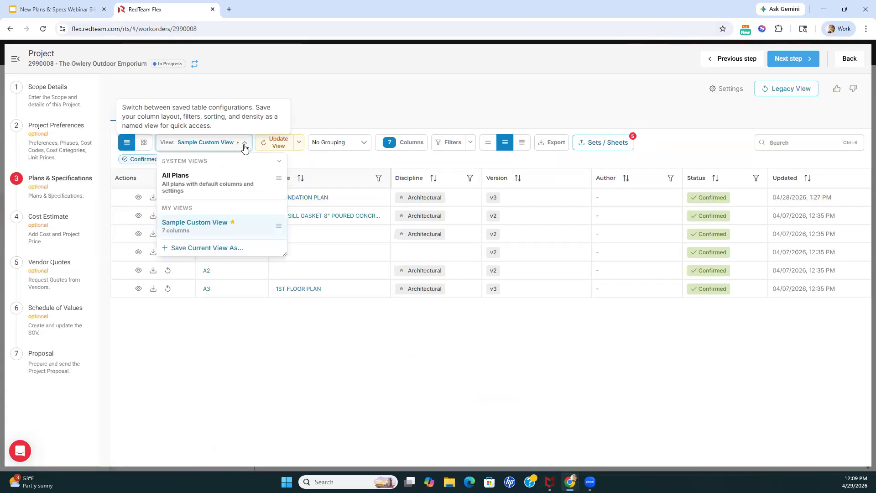
click(211, 186)
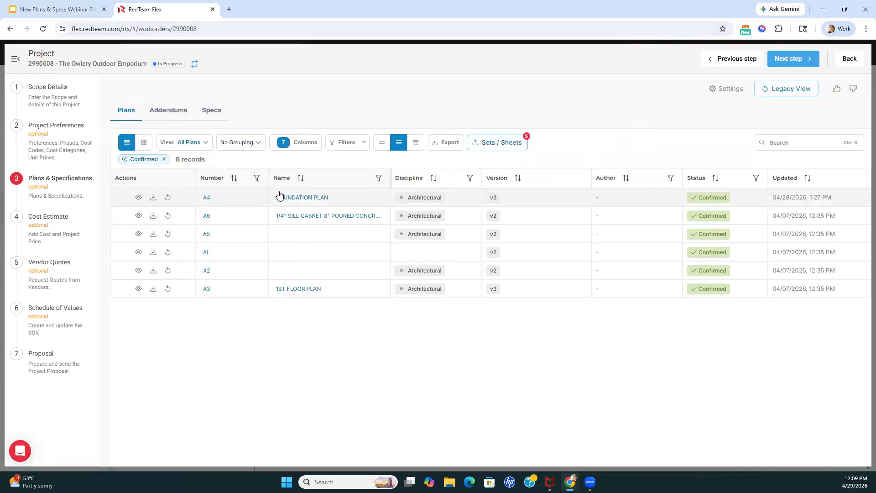
click(206, 143)
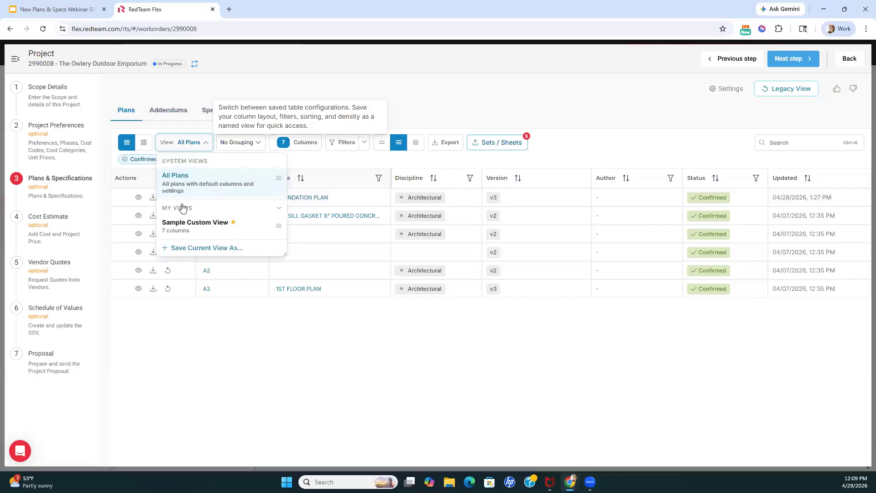
click(207, 144)
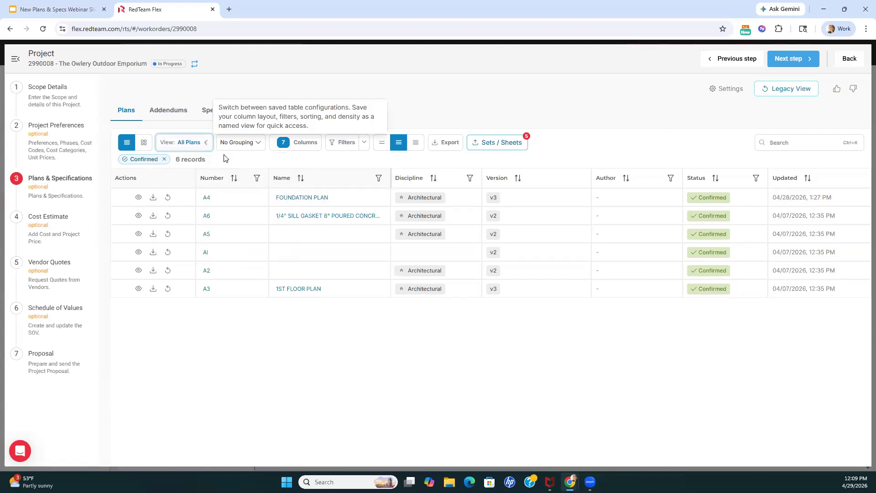
Try grouping the plans by version, collapsing and expanding the groups, and restore No Grouping
click(259, 145)
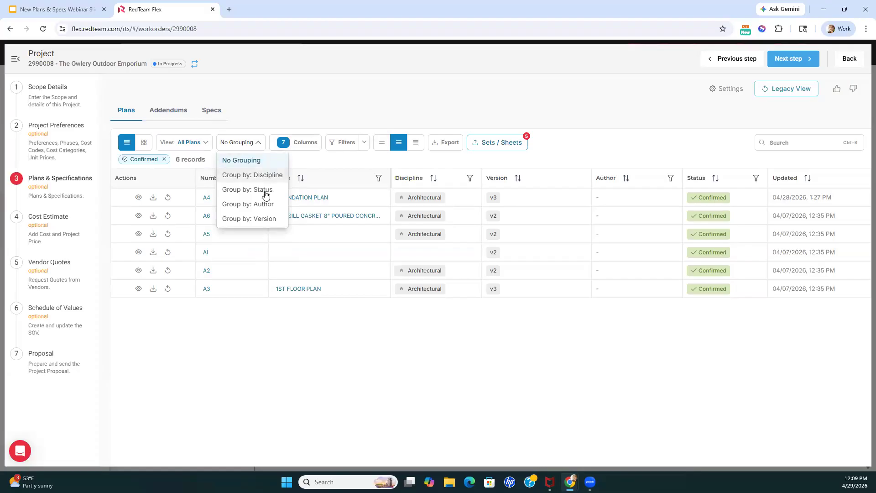
click(264, 219)
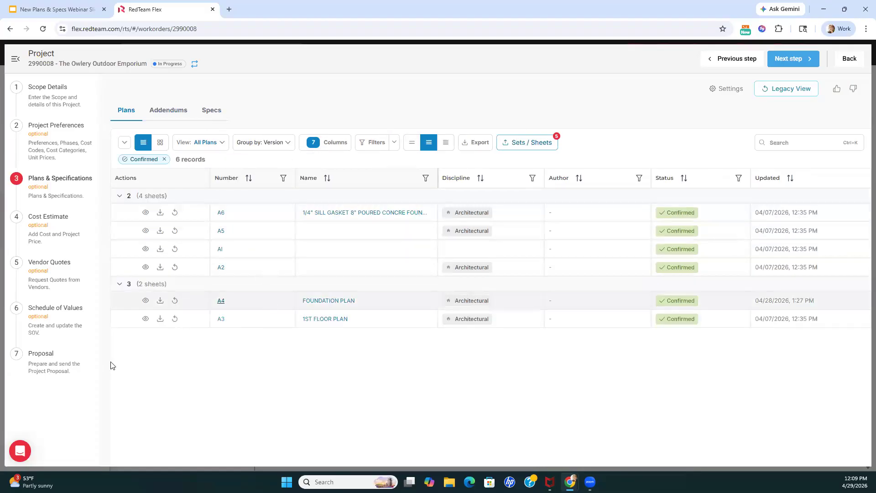
click(120, 195)
click(120, 211)
click(120, 211)
click(120, 196)
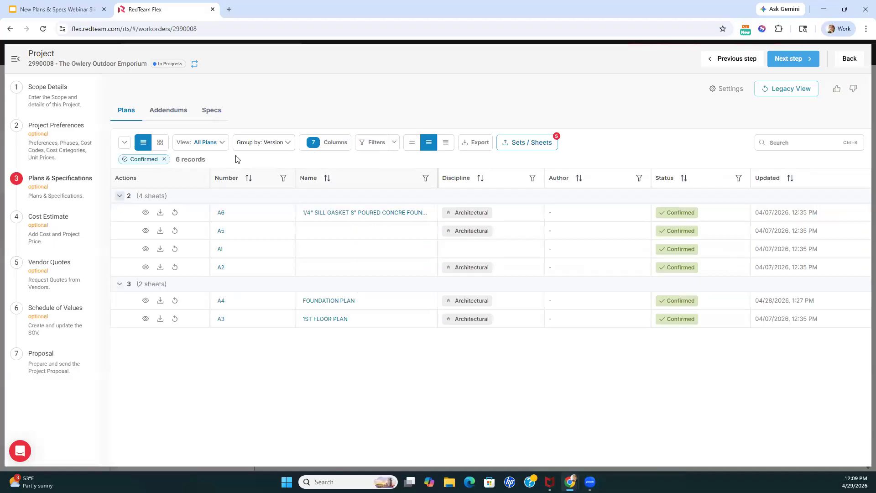
click(256, 145)
click(253, 161)
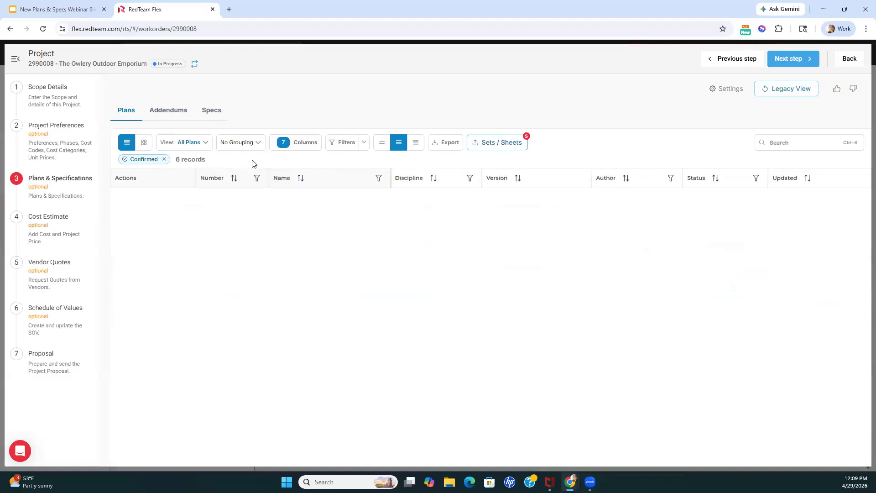
Show the Created column between Author and Status, and pin the Discipline column between Number and Name
click(300, 145)
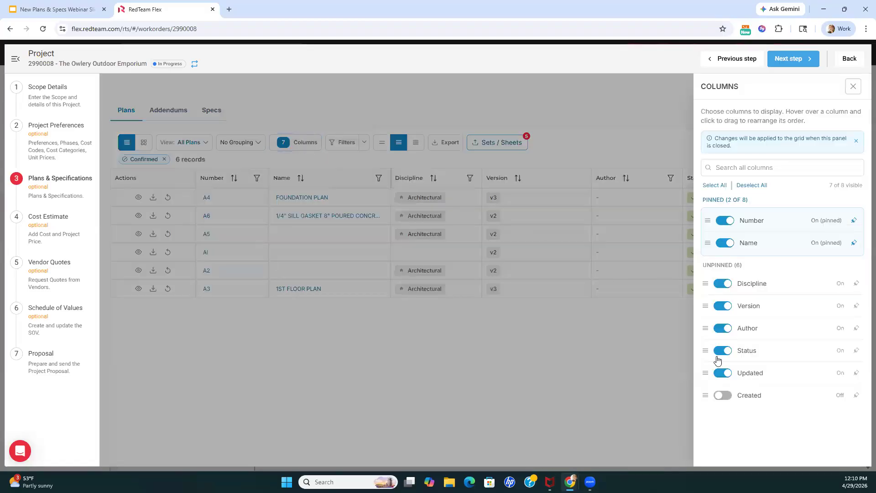
click(718, 401)
drag(704, 391, 708, 349)
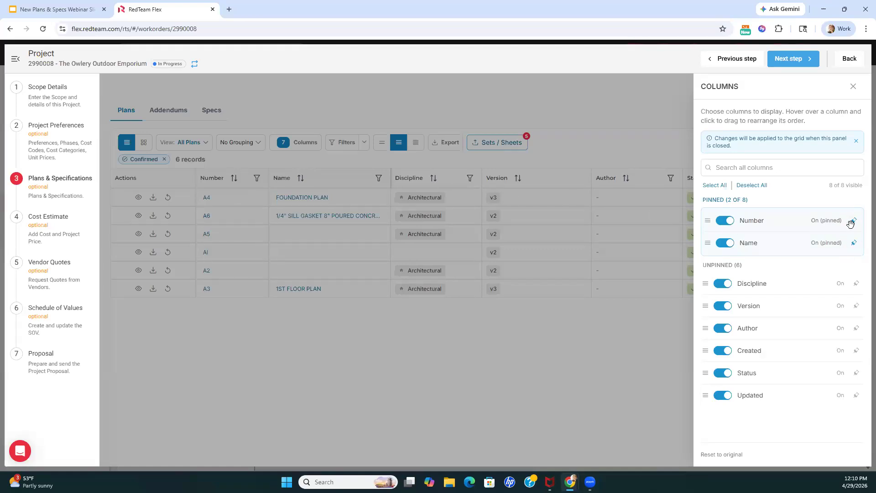
click(855, 283)
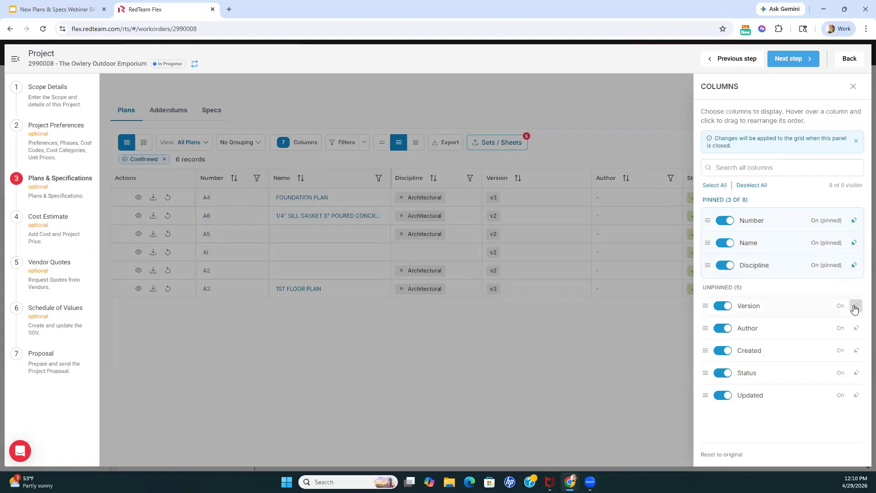
drag(707, 266, 707, 243)
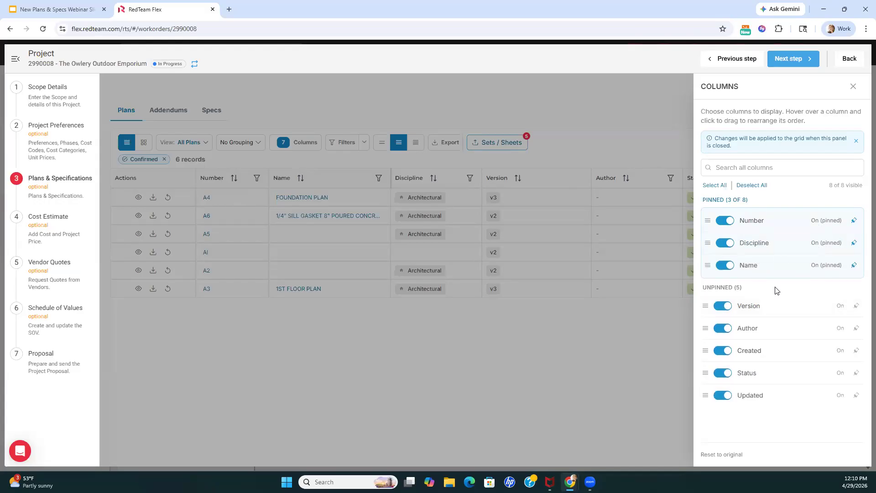
click(853, 87)
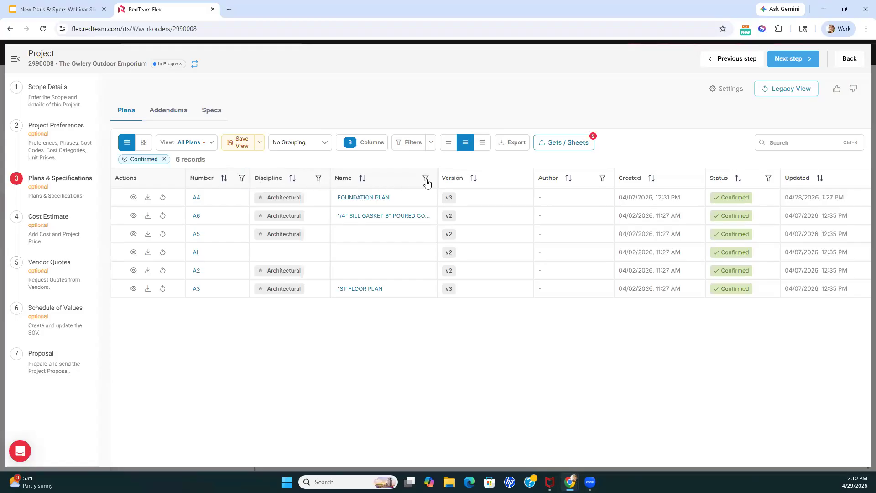
Filter the plans table's Discipline column to Architectural
click(318, 179)
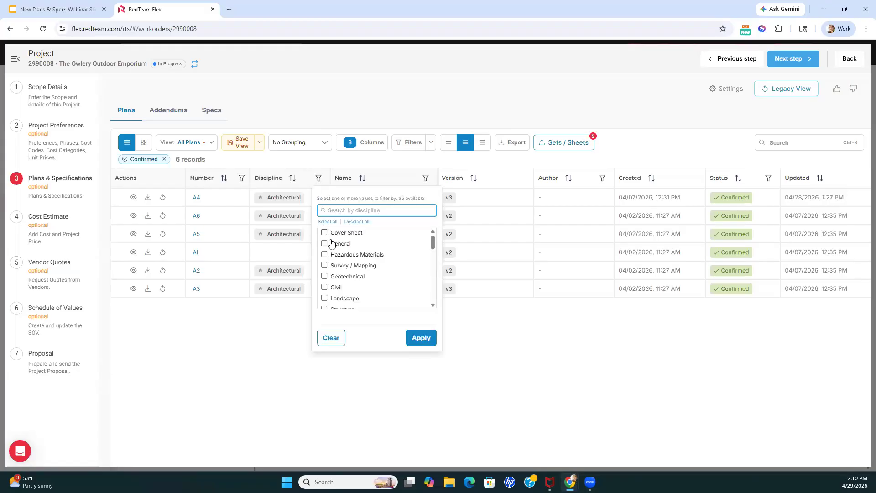
scroll(331, 256, down, 3)
scroll(332, 256, down, 3)
scroll(383, 287, up, 3)
scroll(331, 235, up, 3)
text(arc)
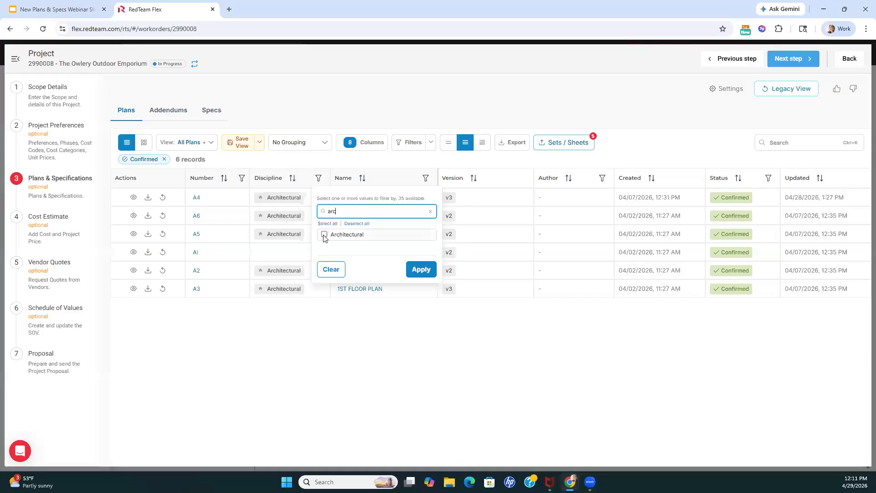
click(323, 235)
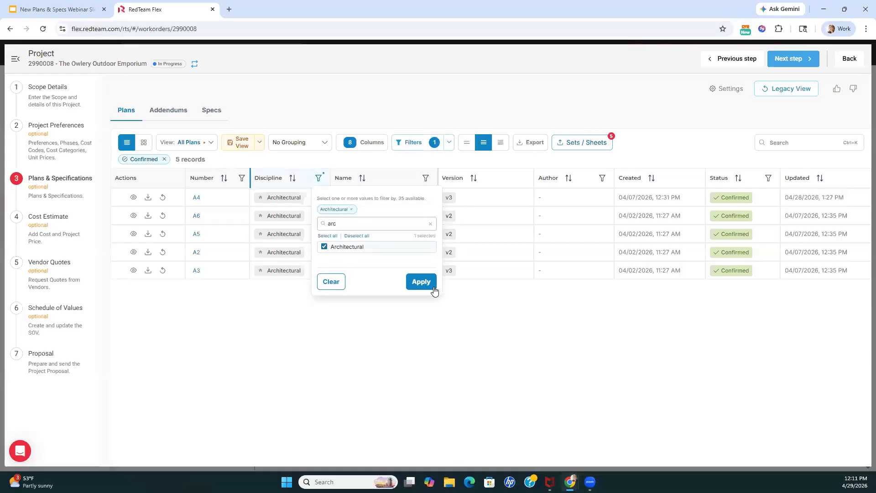
click(421, 282)
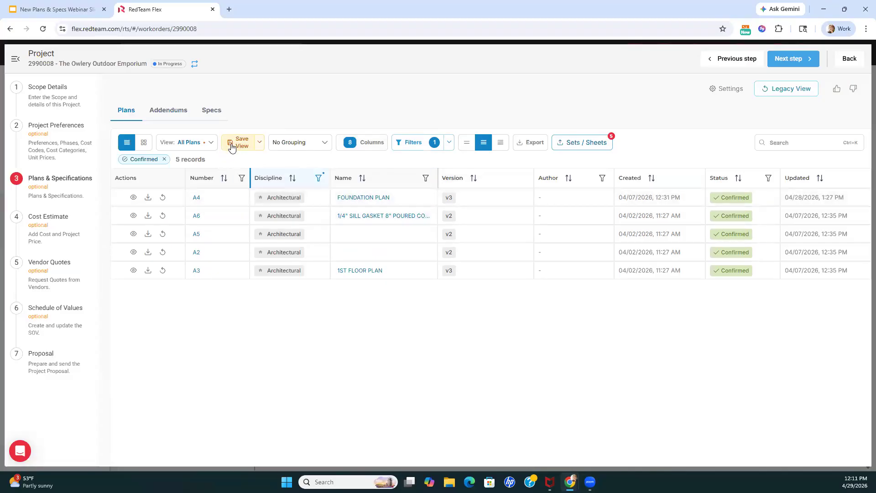
click(212, 143)
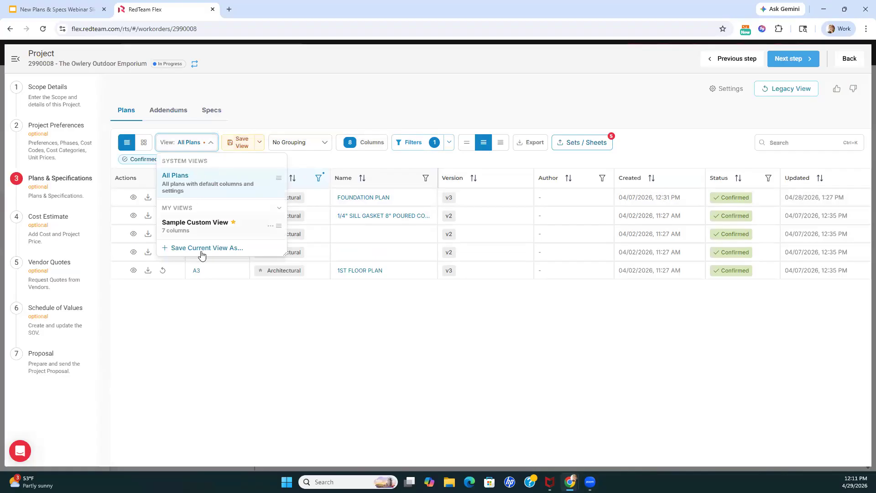
click(245, 122)
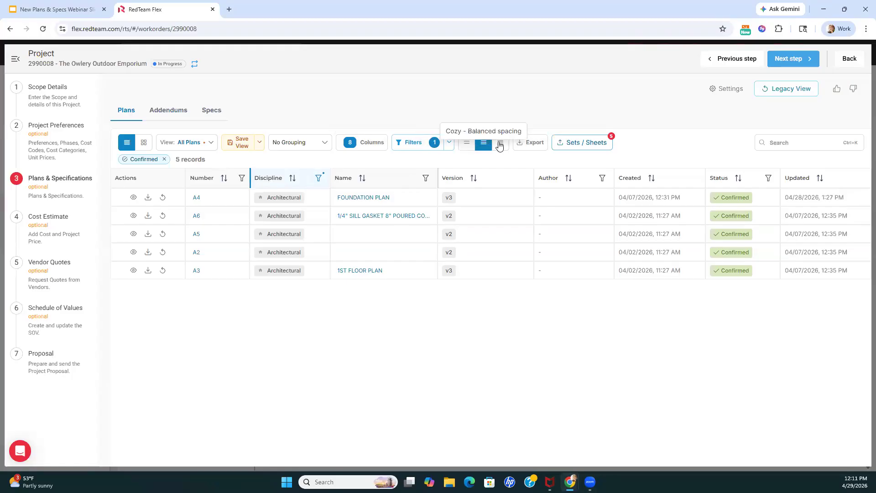
Try the roomiest and Cozy row spacing on the plans table, and set it to the densest spacing
click(465, 144)
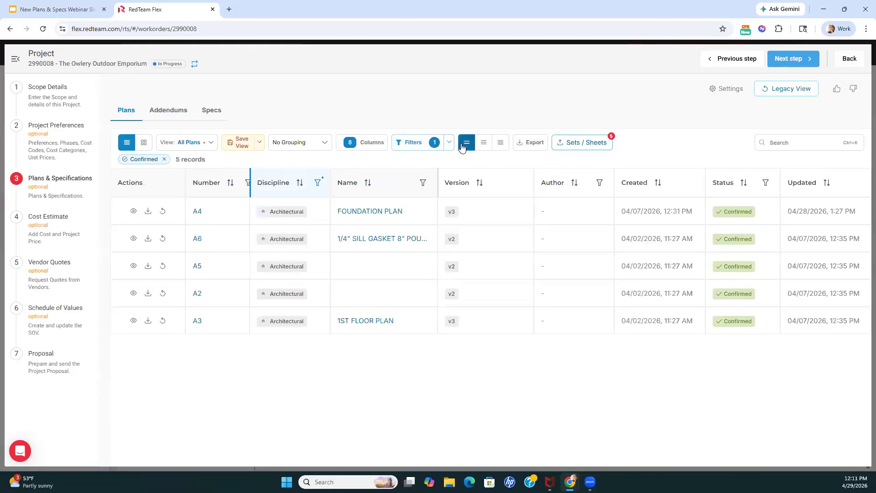
click(483, 149)
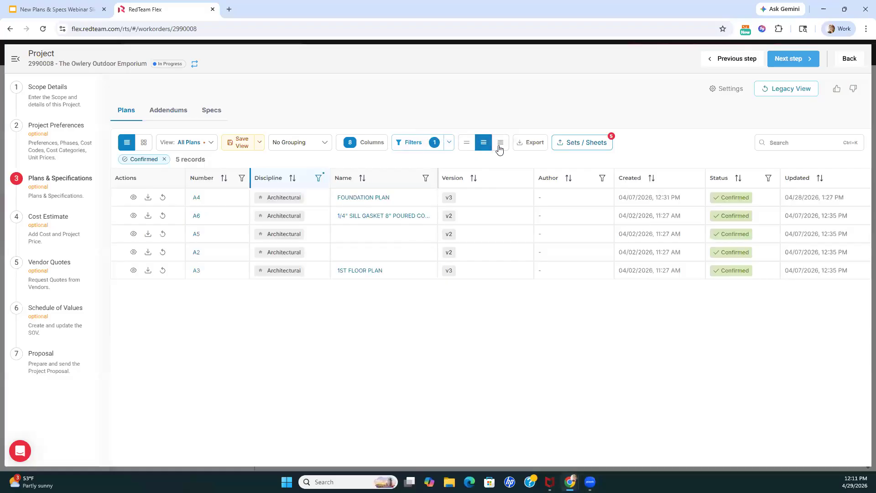
click(499, 148)
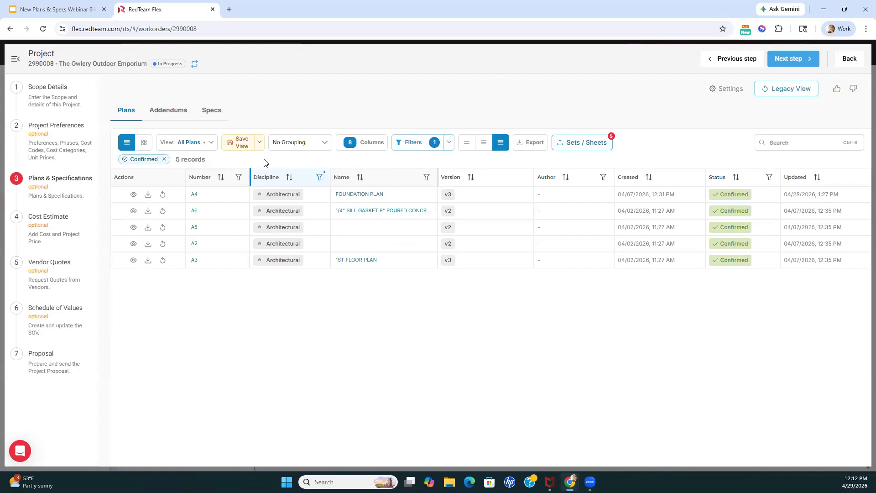
Save the current plans table layout as a view named My View and set it as the table's default
click(237, 145)
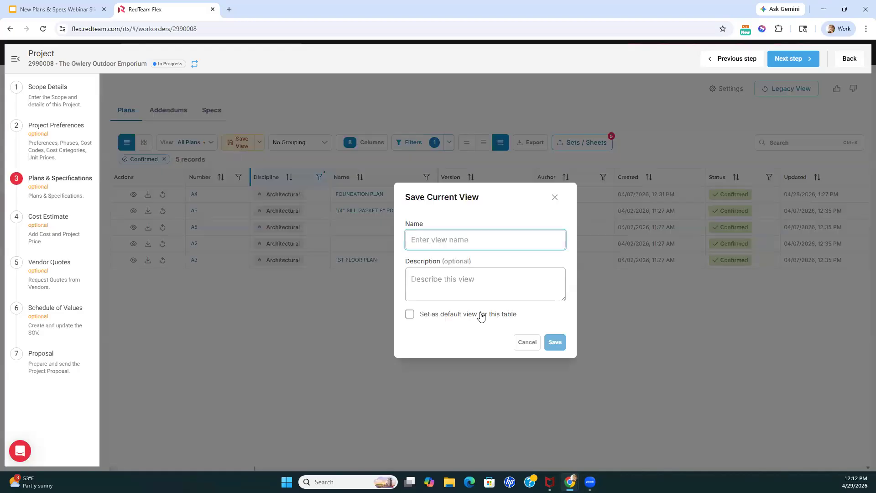
text(My View)
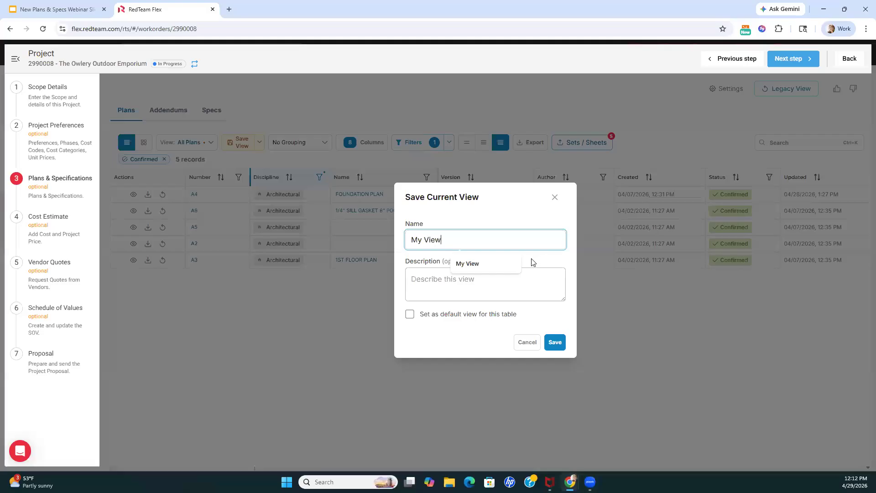
click(435, 283)
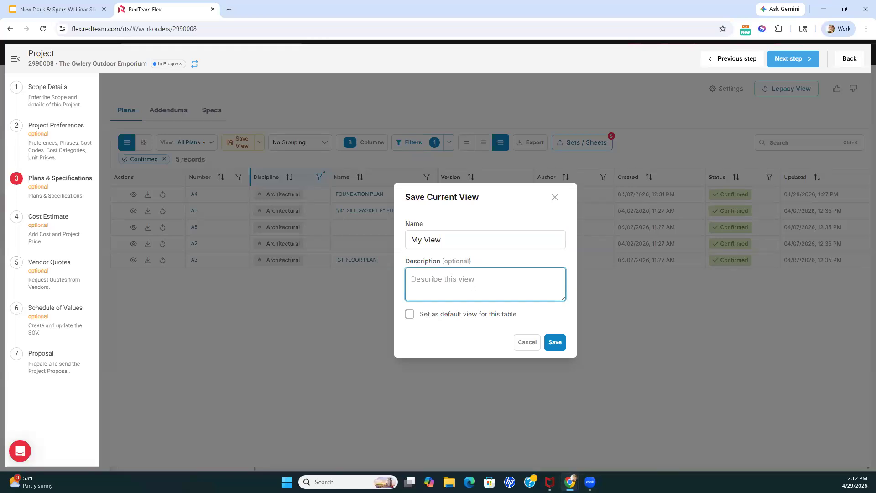
click(410, 314)
click(553, 347)
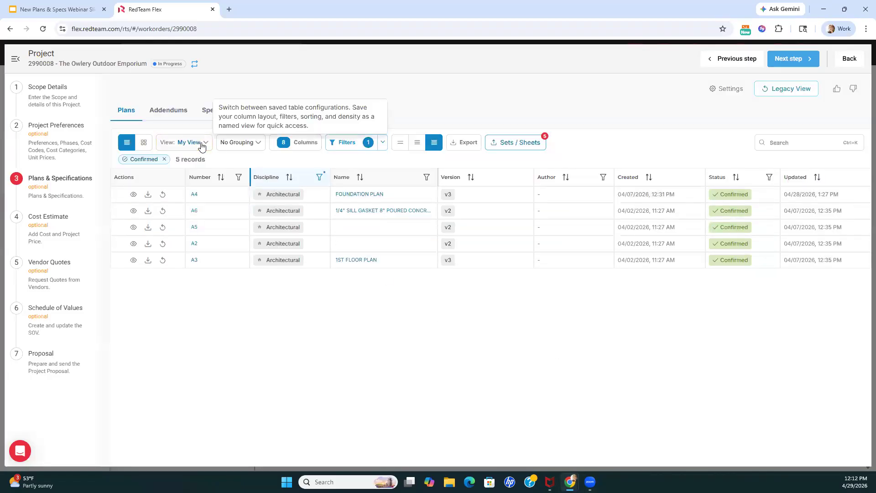
Look through My View's management options and its choices for sharing with the whole company or specific people, without sharing it
click(202, 142)
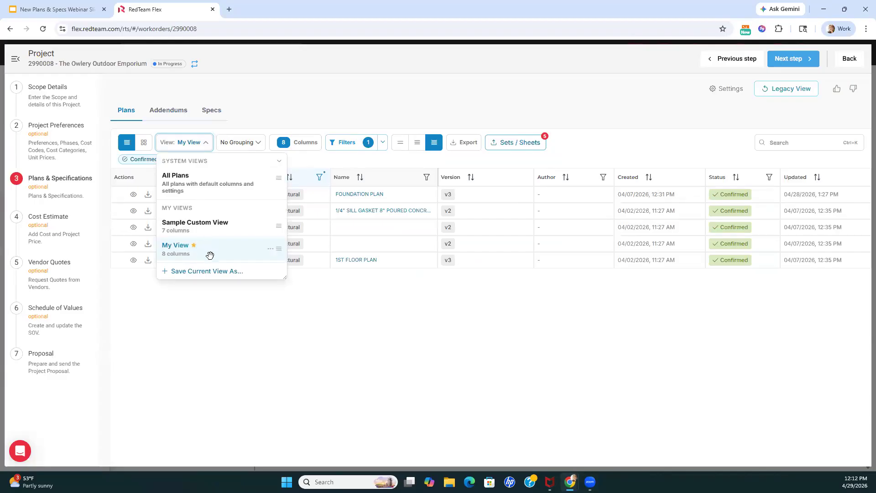
click(270, 250)
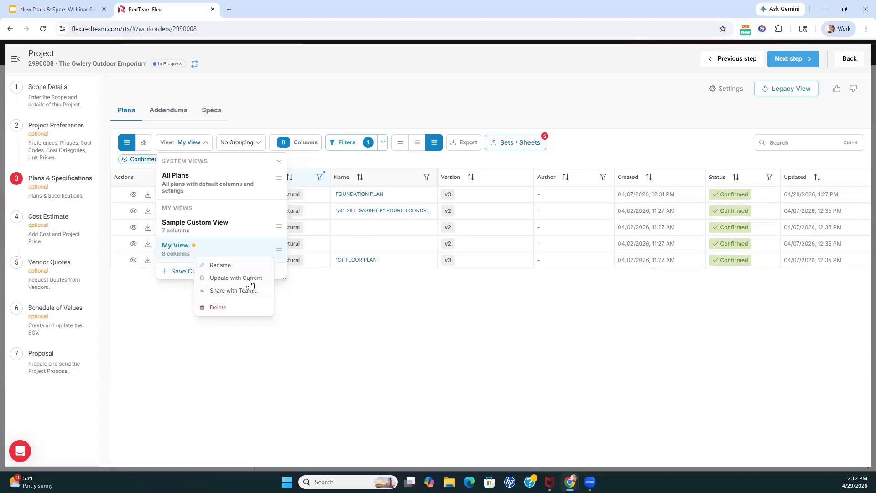
click(222, 295)
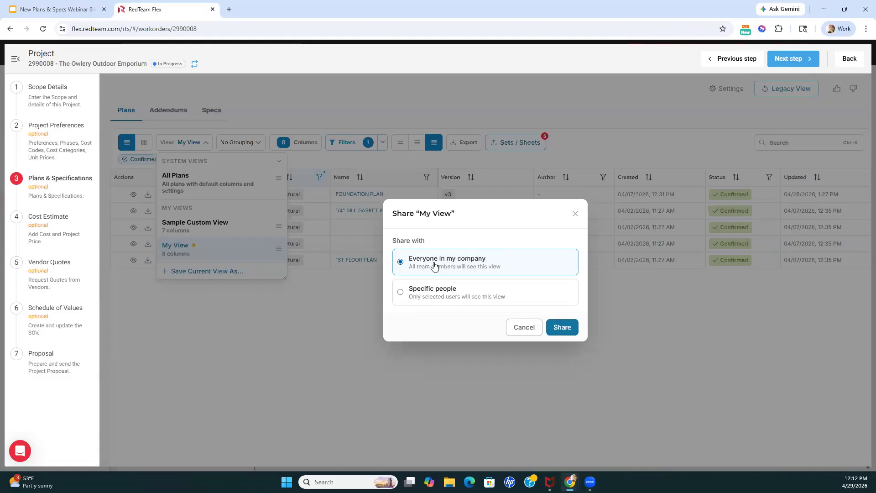
click(401, 295)
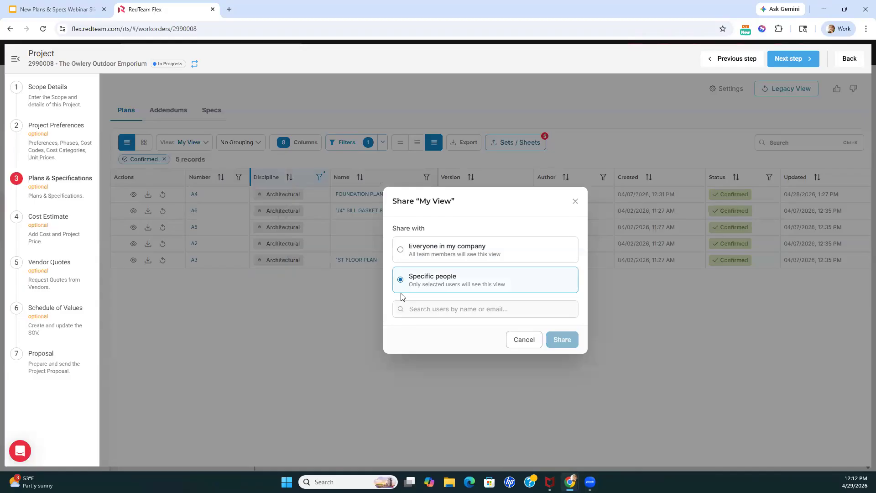
click(435, 309)
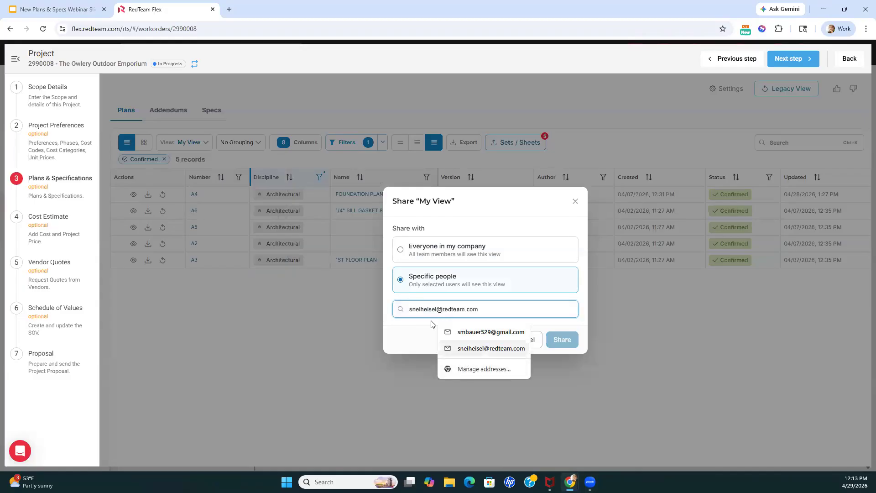
click(403, 334)
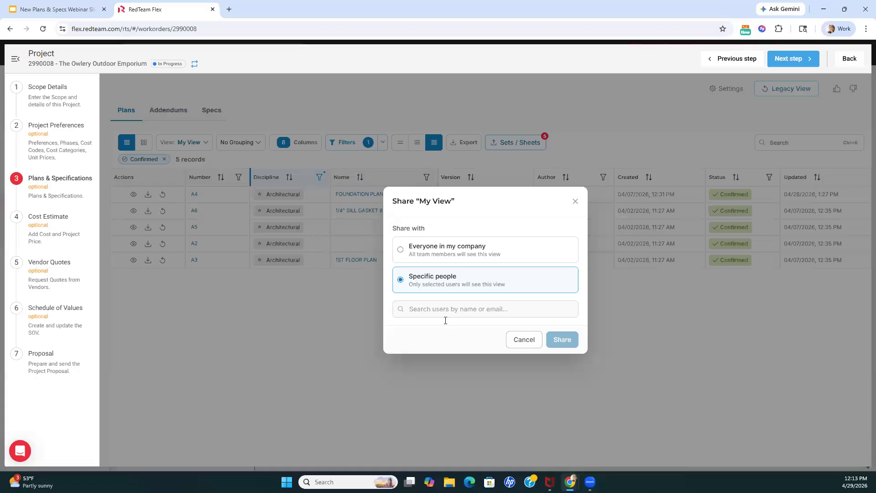
click(511, 342)
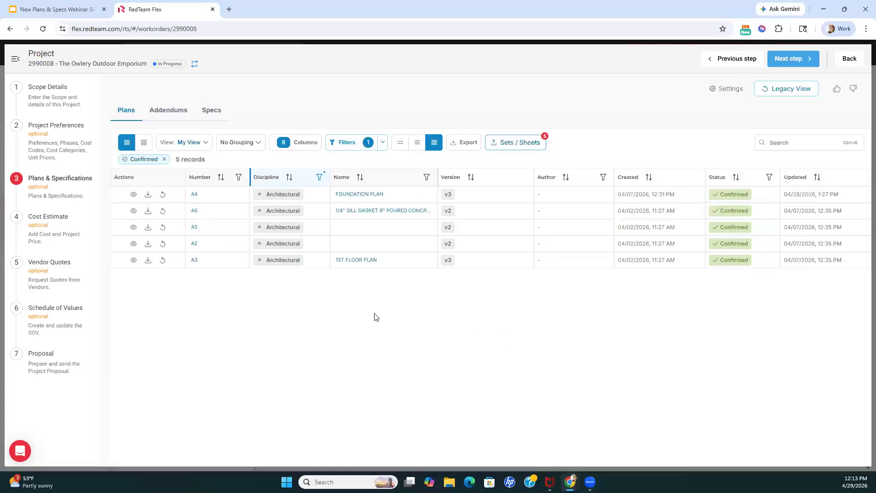
click(203, 145)
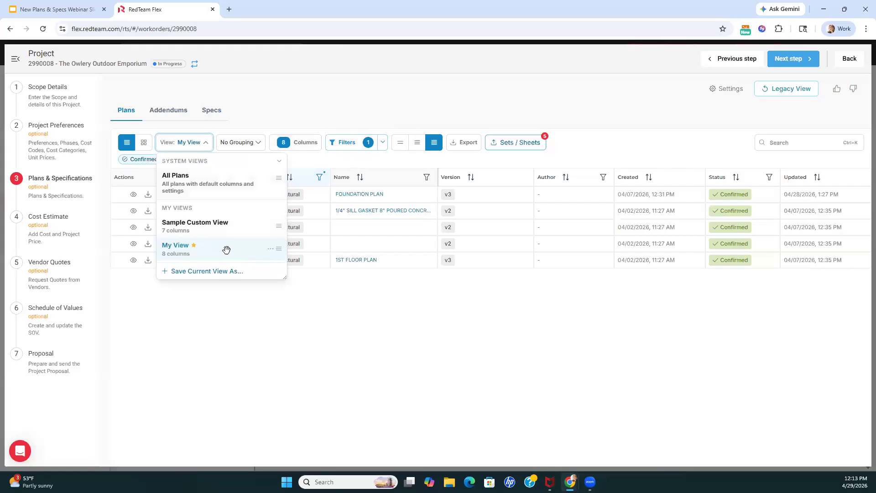
click(276, 247)
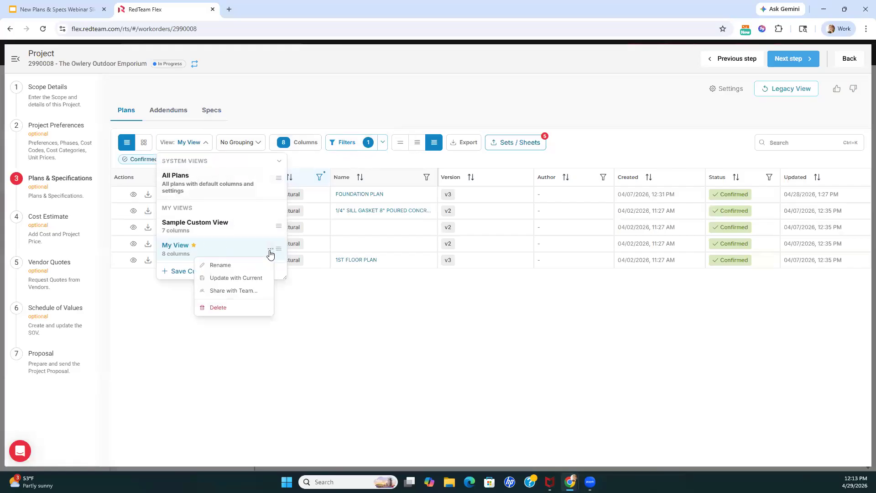
click(247, 122)
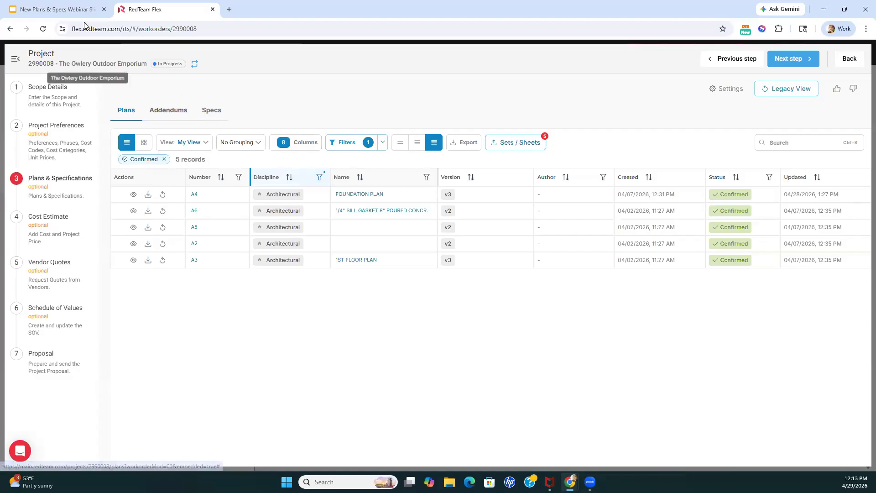
Switch to the Google Slides presentation, advance to the Uploading Plans slide, and return to RedTeam Flex
click(75, 10)
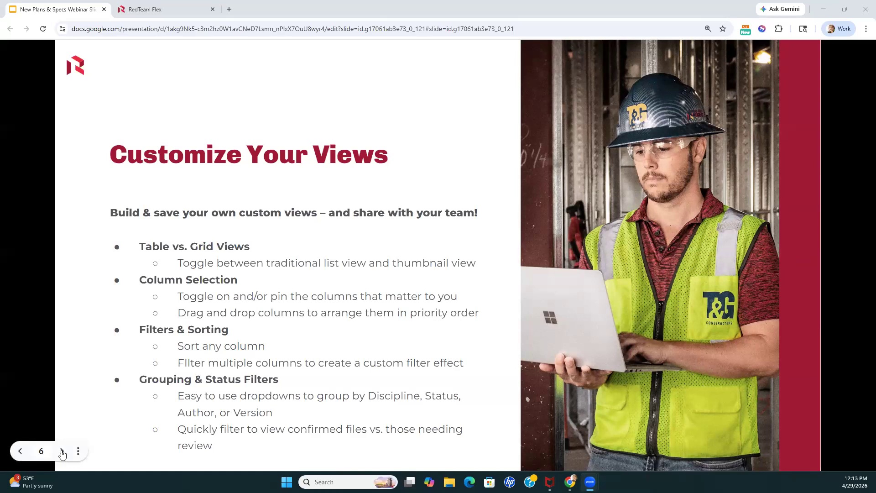
click(62, 452)
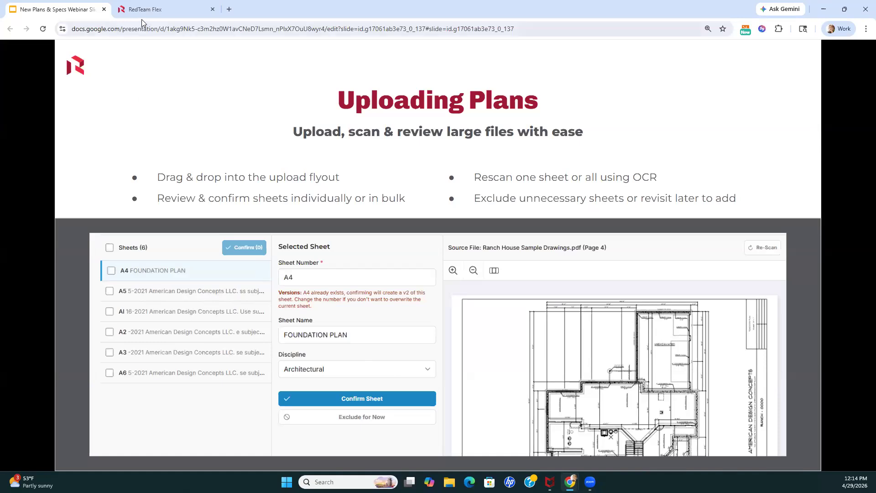
click(156, 10)
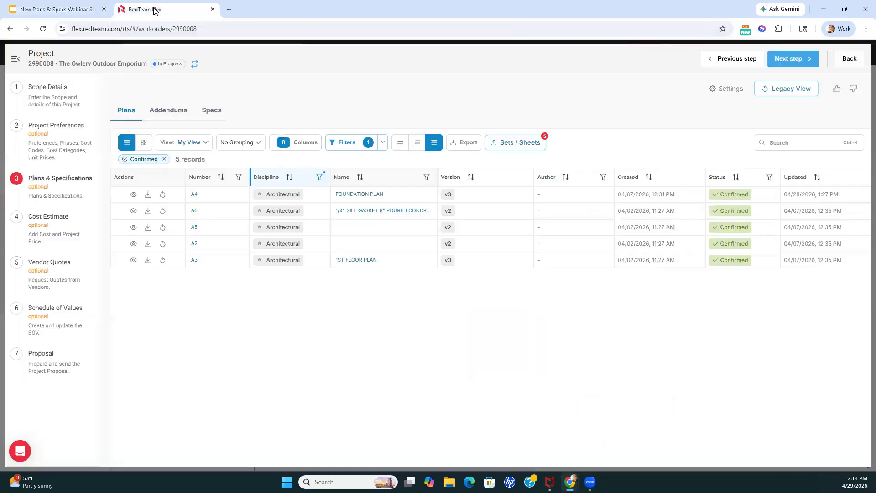
Upload the Ranch House Sample Drawings PDF from the Documents folder to Sets/Sheets and close the upload flyout
click(507, 143)
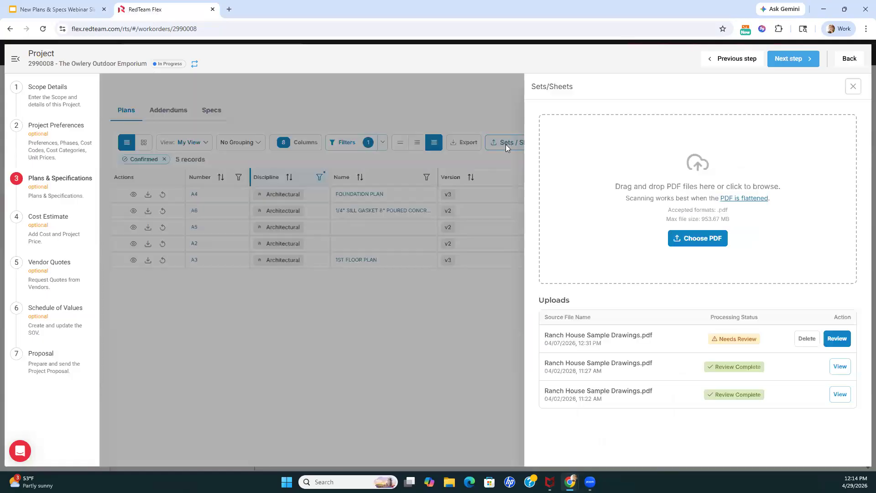
click(701, 242)
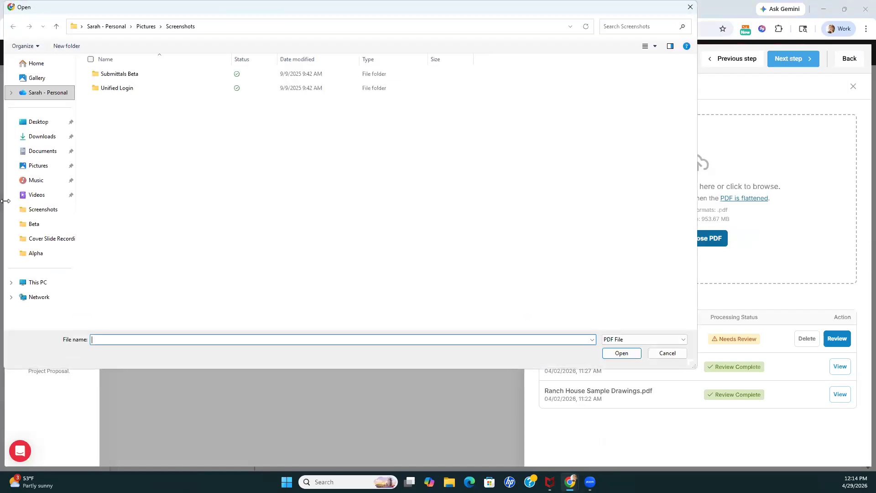
click(46, 151)
click(110, 162)
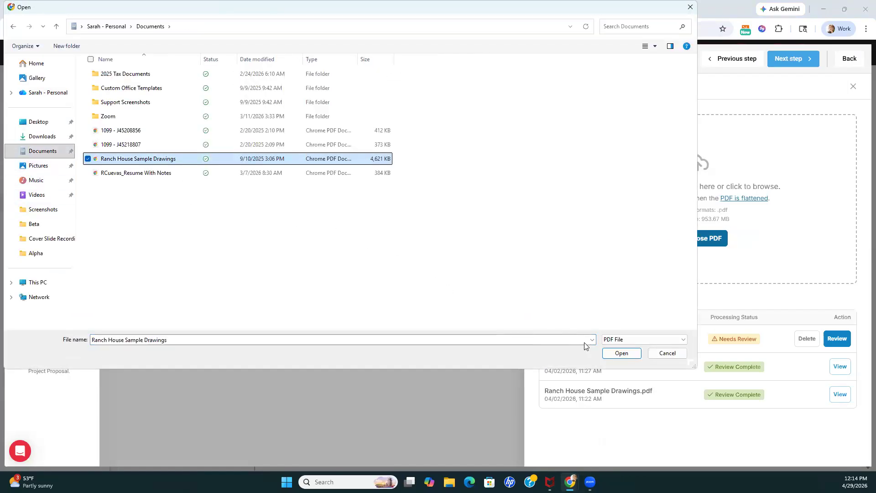
click(613, 354)
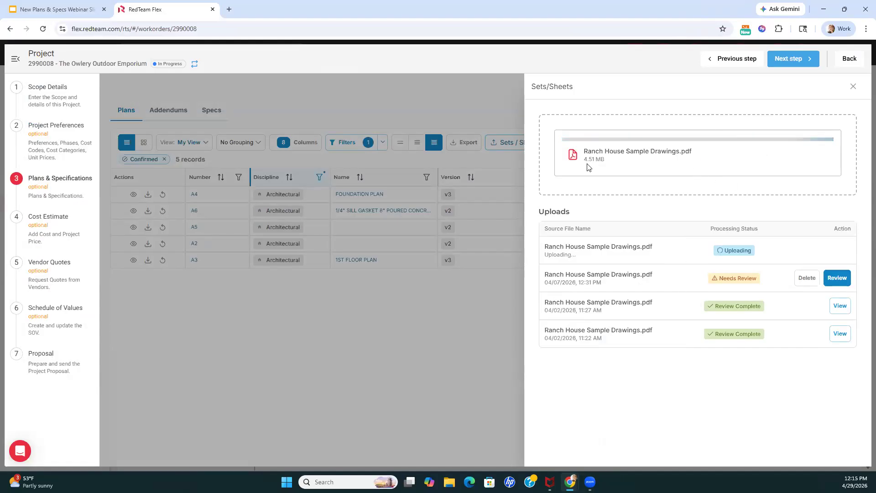
click(853, 88)
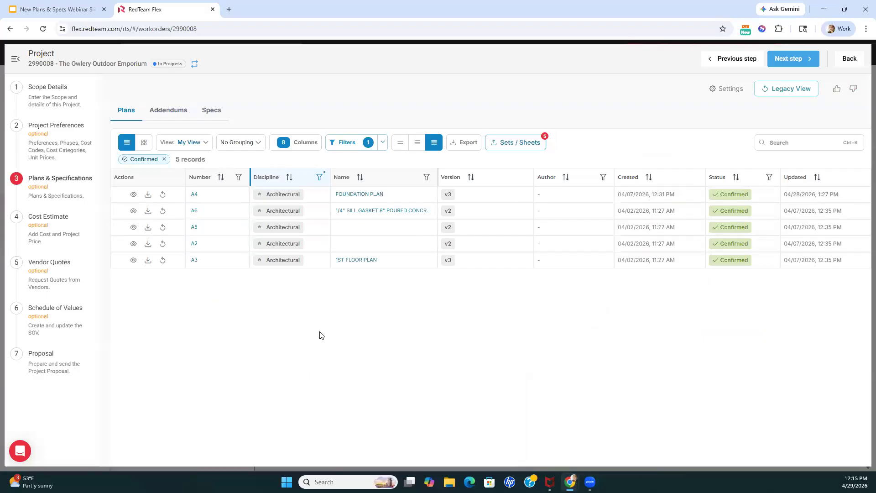
Check the processing status of the uploaded files in Sets/Sheets and close the flyout
click(544, 143)
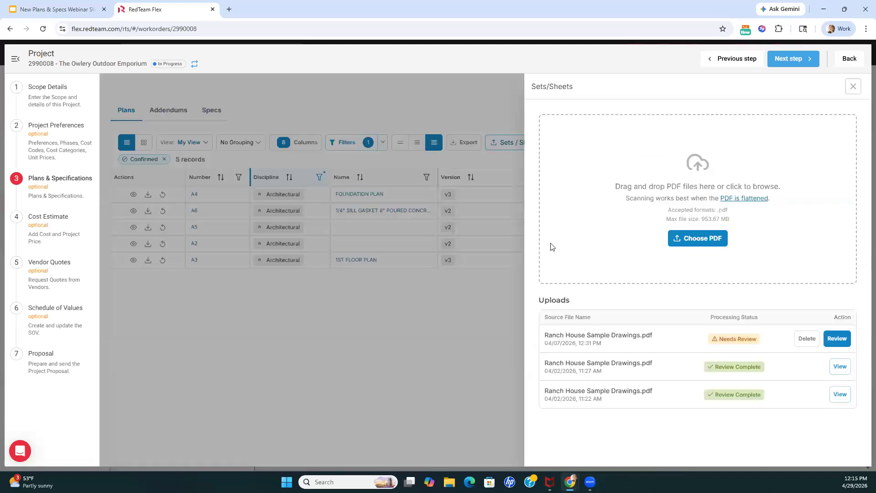
click(839, 338)
click(848, 95)
click(853, 86)
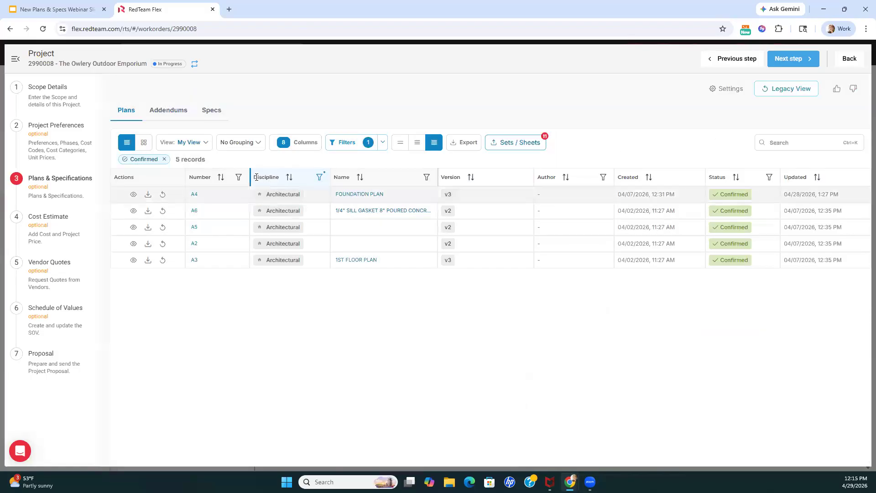
Remove the Confirmed filter from the plans table and filter the Status column to Draft
click(164, 158)
click(205, 144)
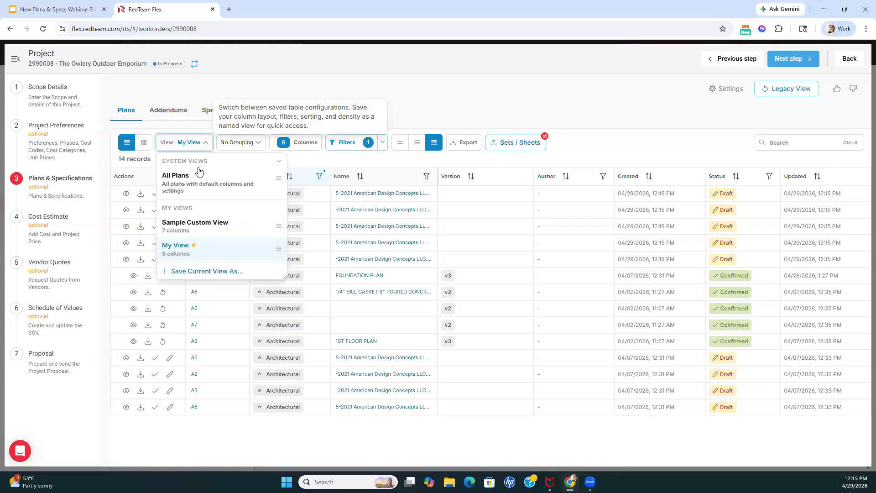
click(319, 157)
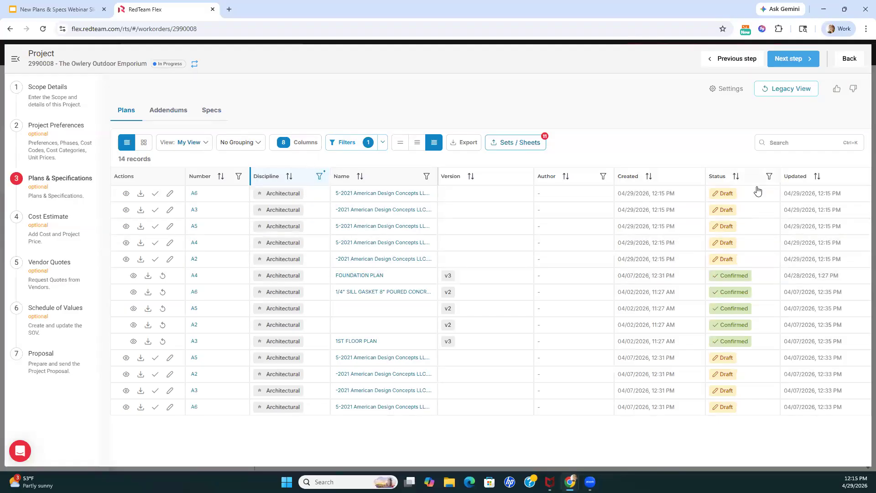
click(768, 176)
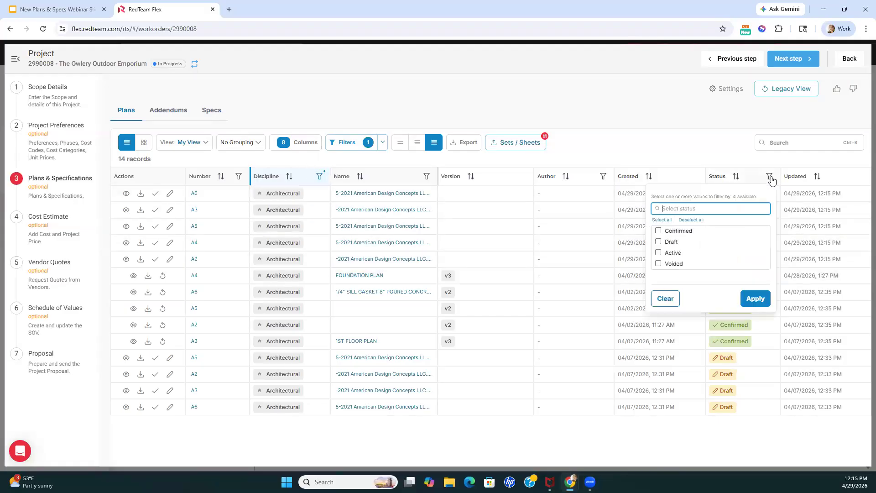
click(659, 242)
click(754, 314)
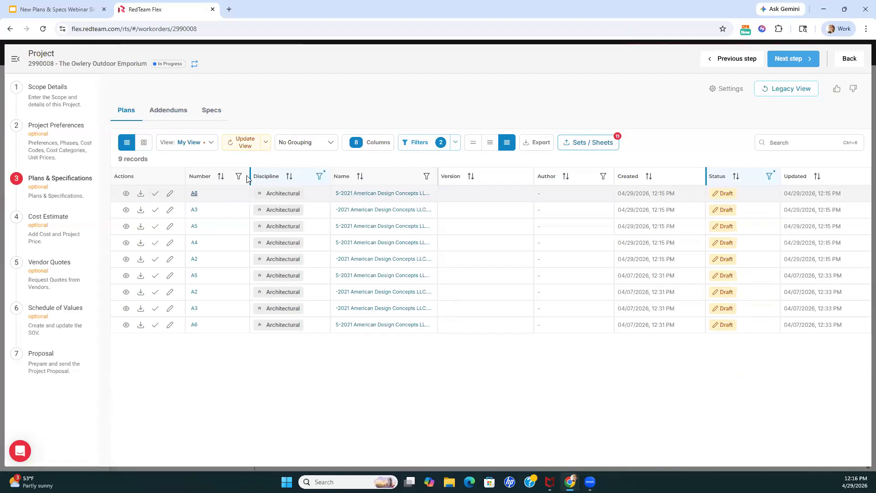
Open the Ranch House Sample Drawings.pdf upload dated 04/29/2026 for sheet review from Sets/Sheets
click(580, 145)
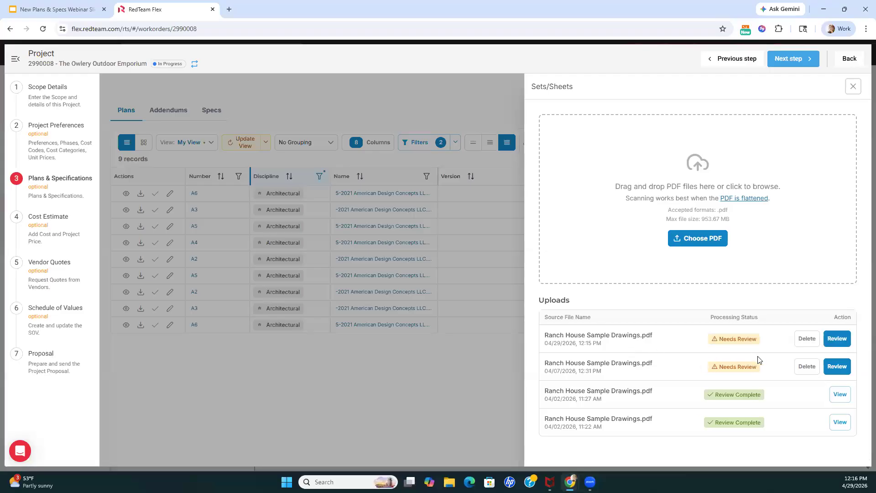
click(837, 340)
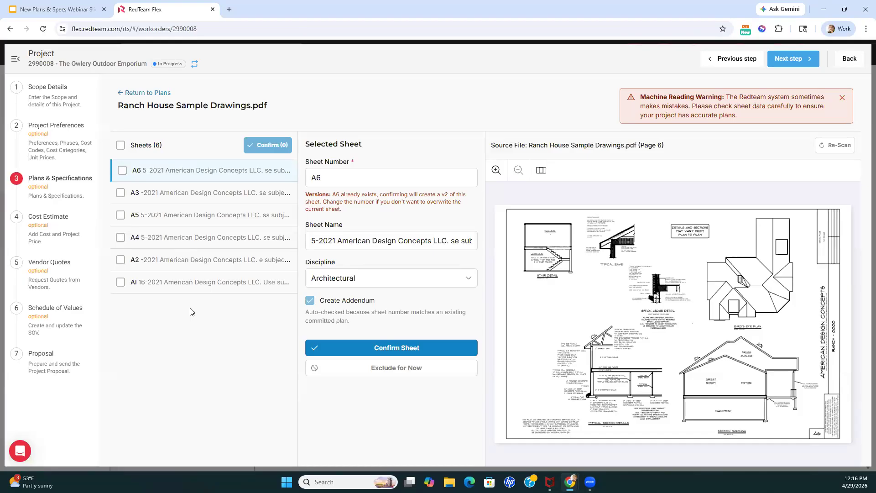
Try selecting all sheets for bulk confirmation and leaving out sheet A2, and clear the whole selection
click(121, 145)
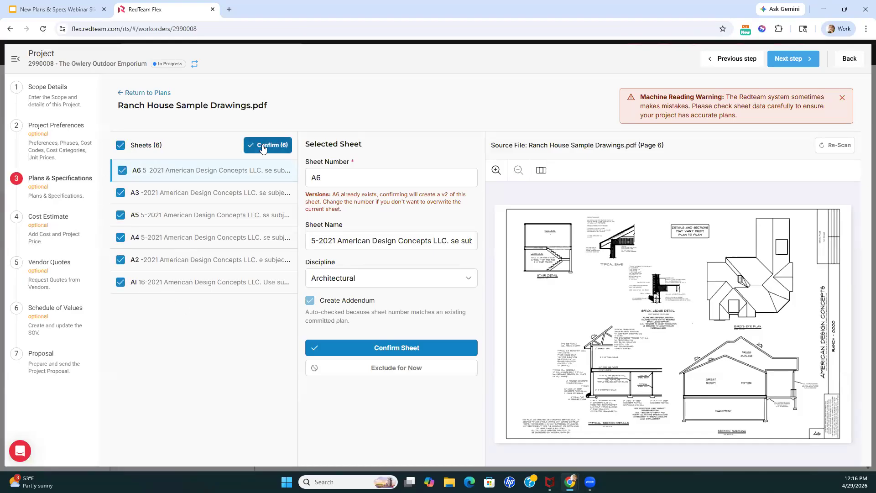
click(126, 148)
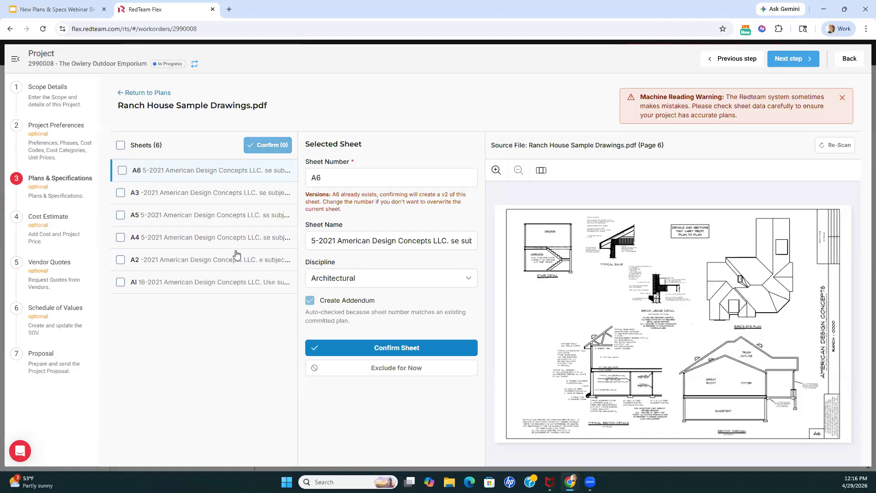
click(120, 145)
click(121, 260)
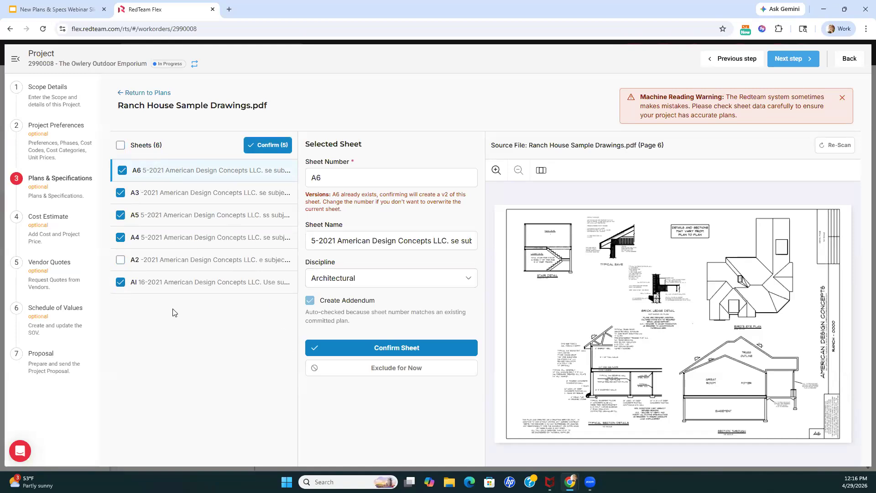
click(121, 145)
click(122, 146)
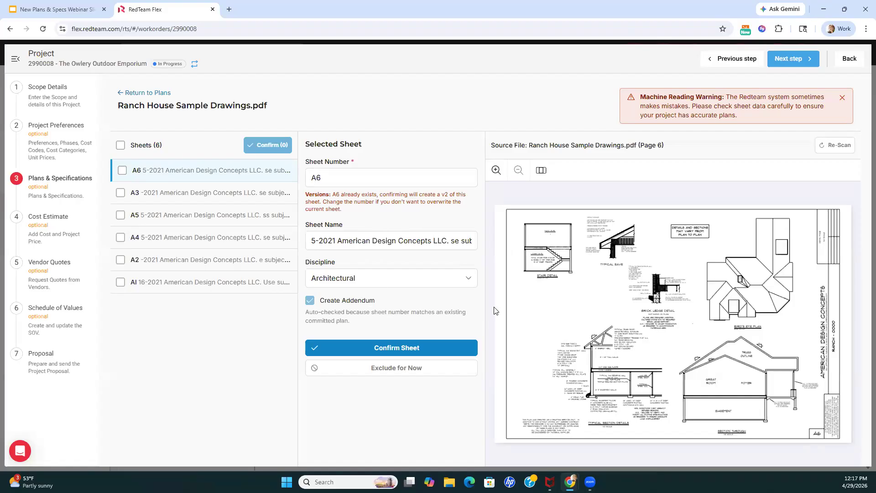
Check the re-scan options and try to confirm sheet A6 from its sheet details
click(841, 151)
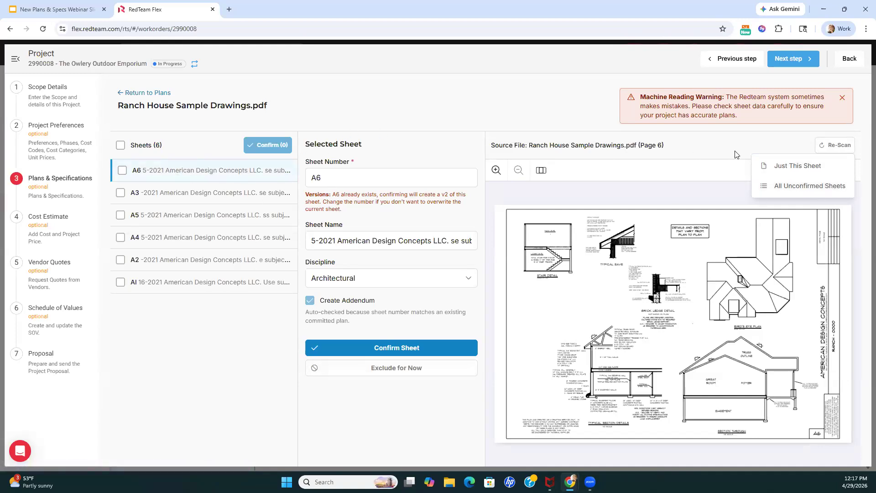
click(683, 165)
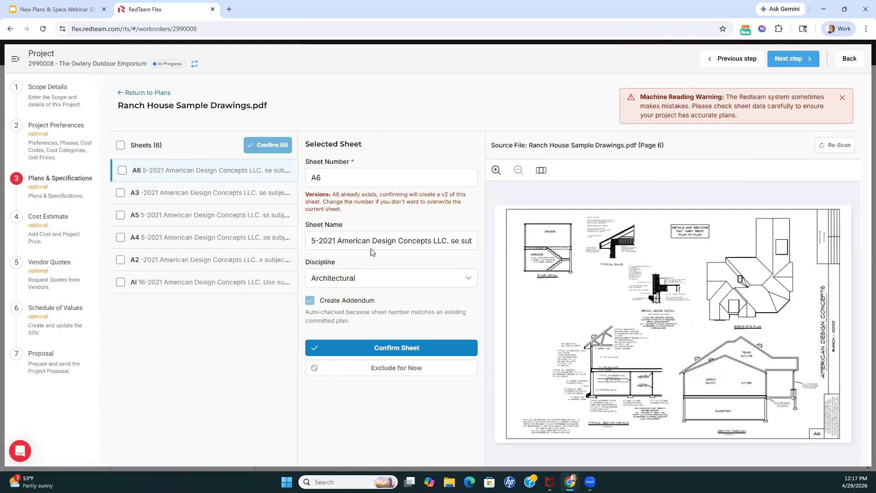
click(372, 345)
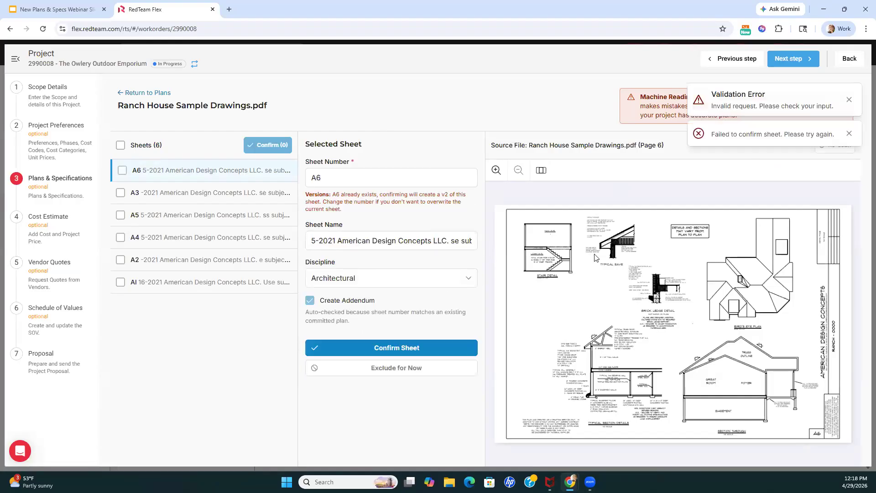
click(849, 133)
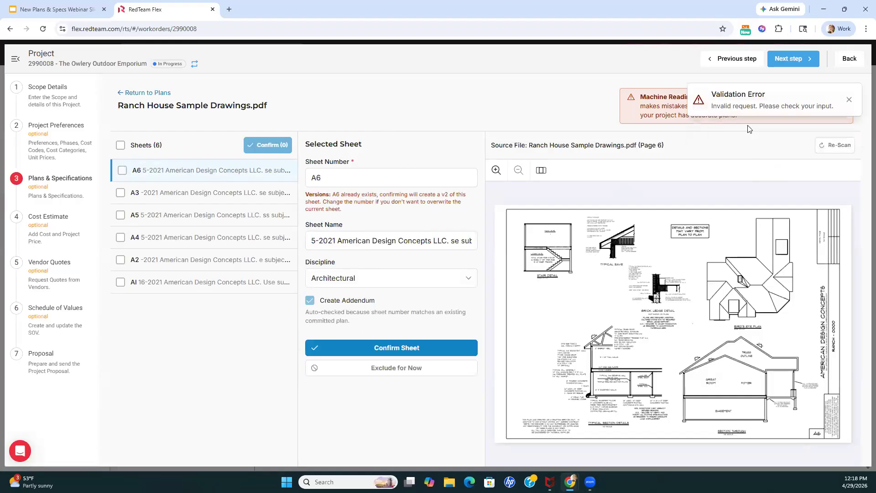
click(849, 99)
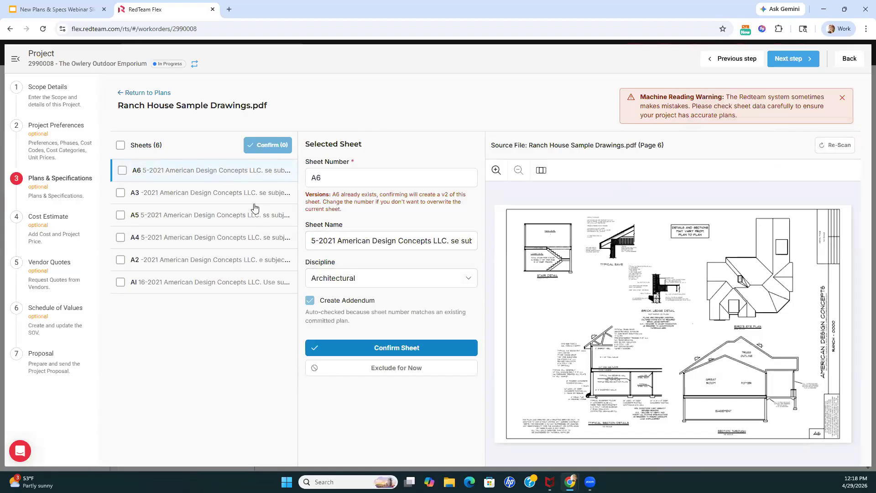
Mark sheet A6 in the sheet list and try to confirm it through bulk confirmation
click(122, 170)
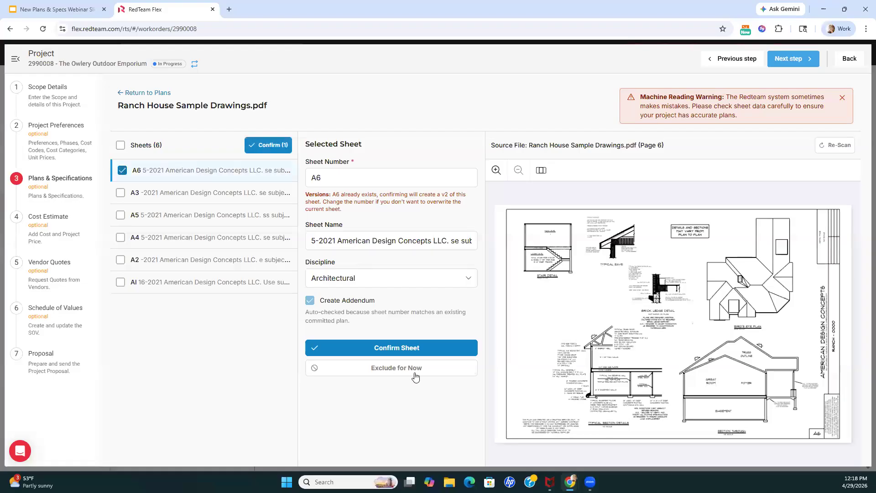
click(277, 147)
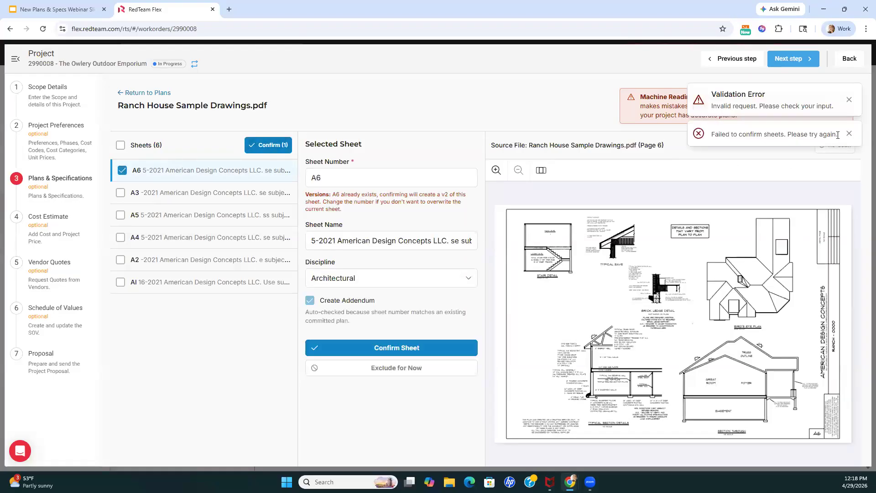
click(848, 101)
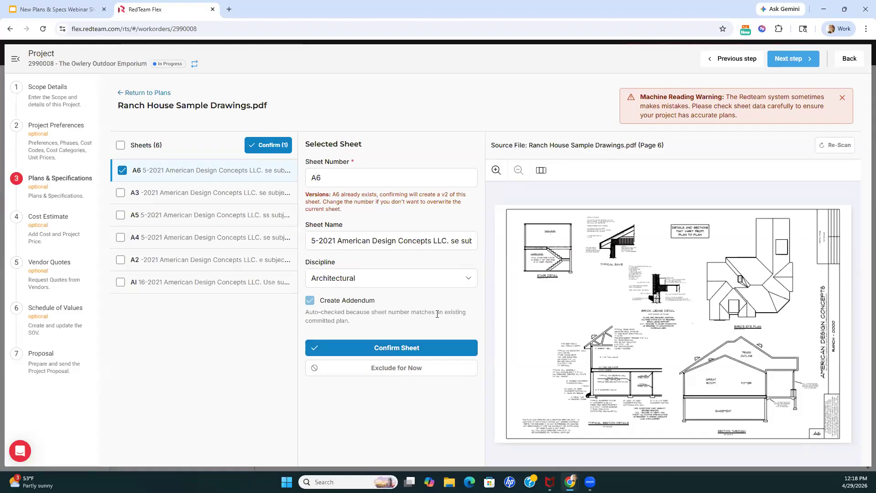
Set up a re-scan of all unconfirmed sheets and fit the Sheet Number block over the A6 label in the drawing's title block
click(828, 146)
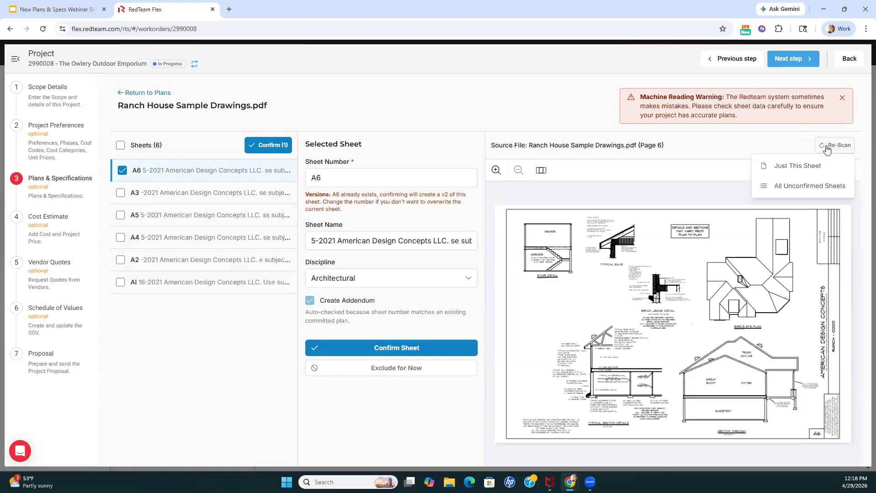
click(794, 186)
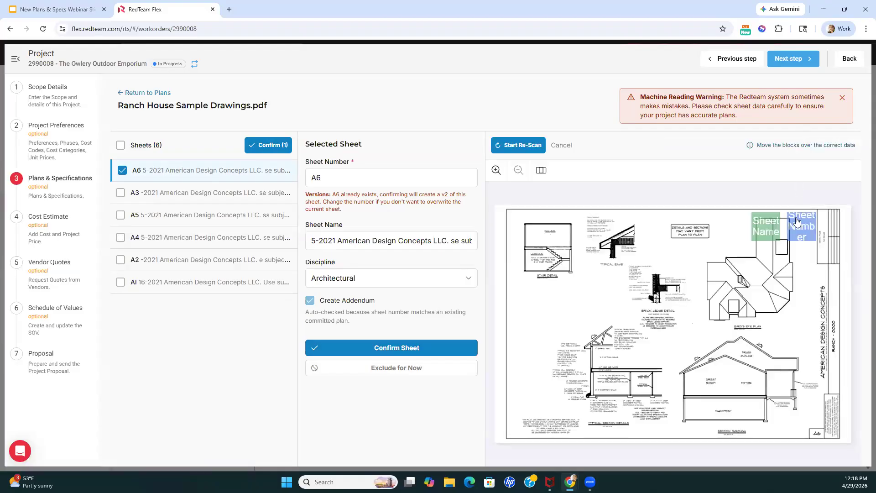
drag(705, 243, 648, 265)
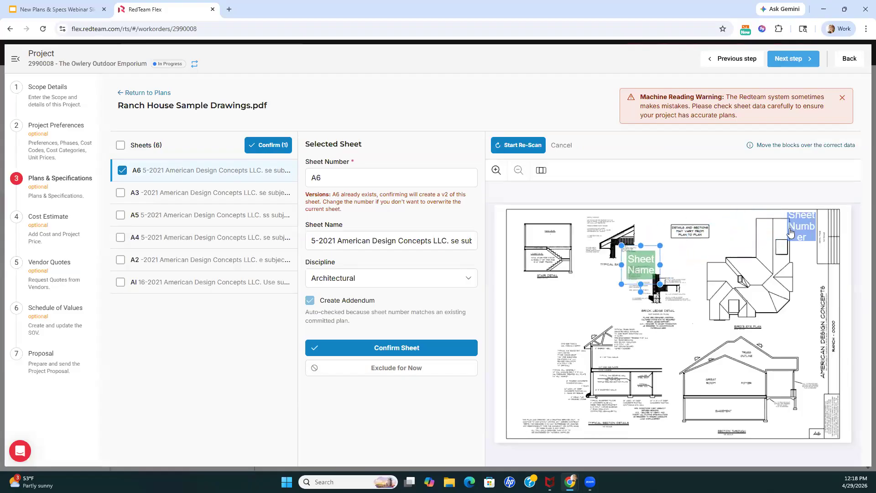
drag(796, 233, 748, 305)
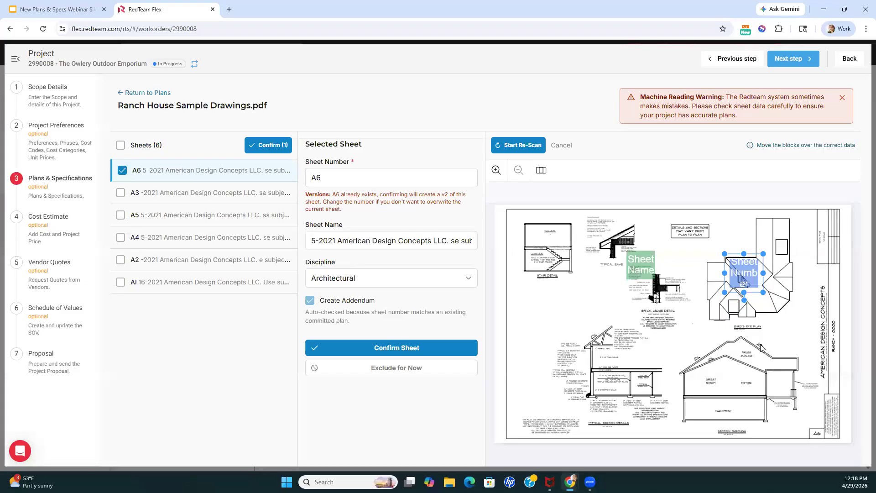
mouse_move(746, 278)
mouse_down()
mouse_move(806, 420)
mouse_move(817, 417)
mouse_move(804, 429)
mouse_move(816, 420)
mouse_move(821, 435)
mouse_up()
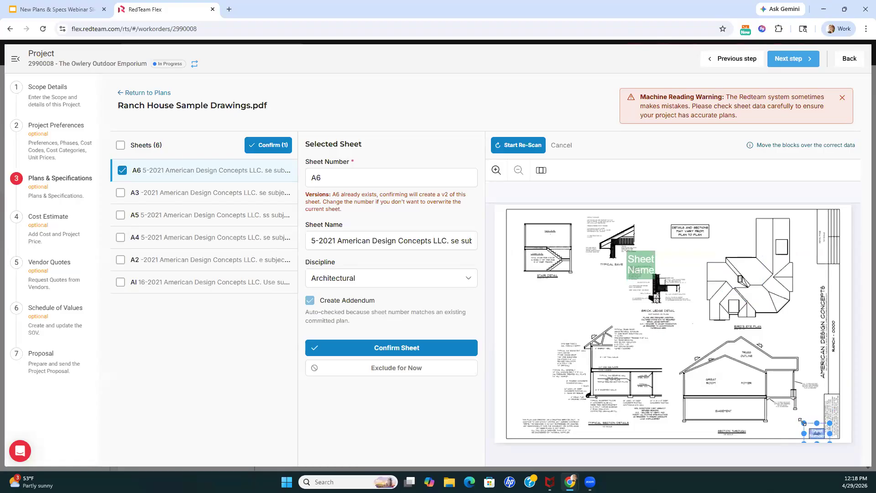
click(698, 354)
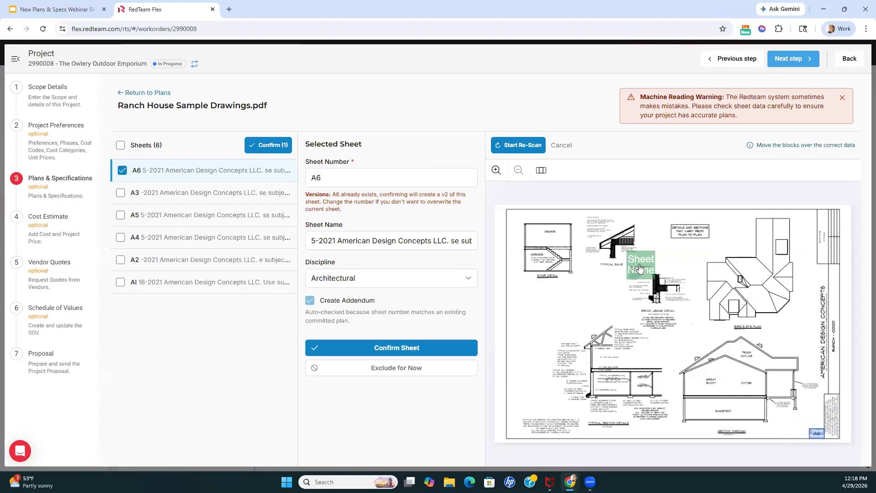
Fit the Sheet Name block over the vertical AMERICAN DESIGN CONCEPTS title text and run the re-scan
mouse_move(639, 268)
mouse_down()
mouse_move(707, 326)
mouse_move(815, 311)
mouse_move(821, 294)
mouse_move(848, 297)
mouse_move(834, 314)
mouse_move(824, 387)
mouse_up()
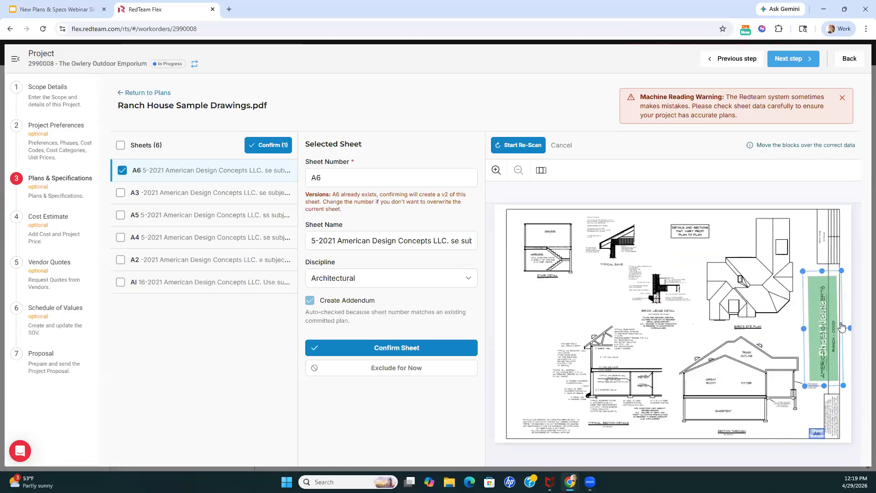
drag(841, 327, 833, 330)
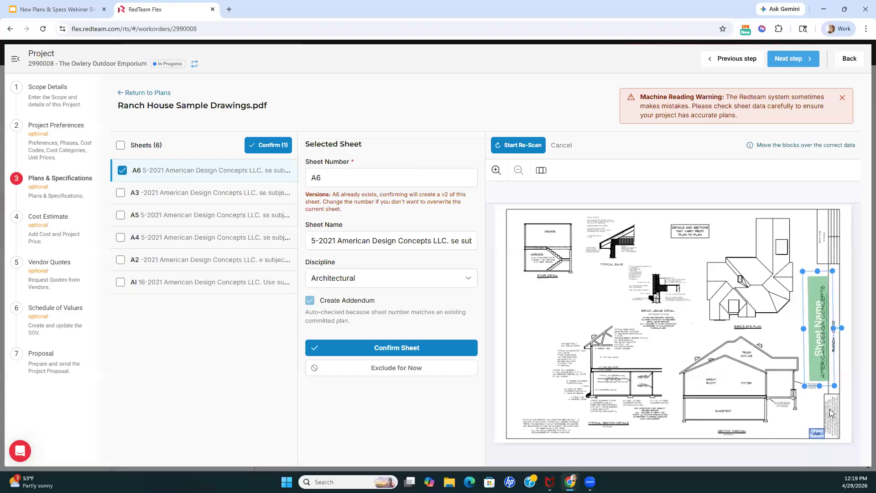
click(524, 148)
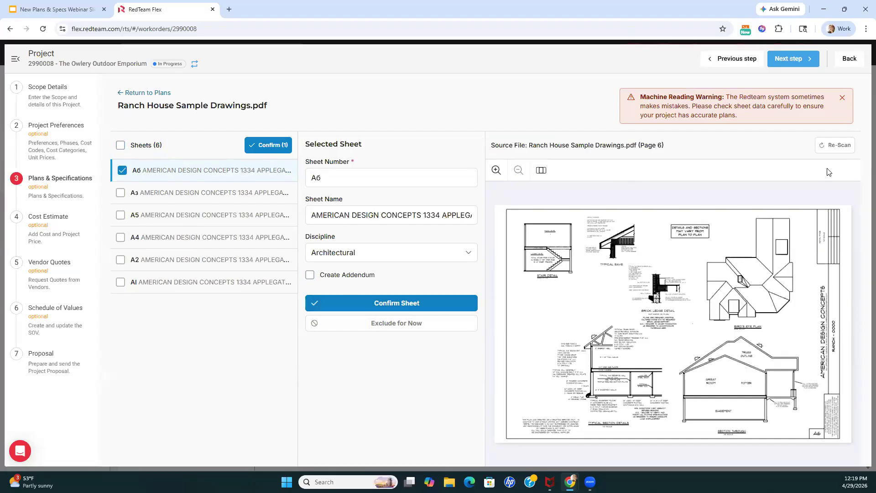
Return to the plans table, remove the Confirmed filter and clear the Status column filter
click(164, 98)
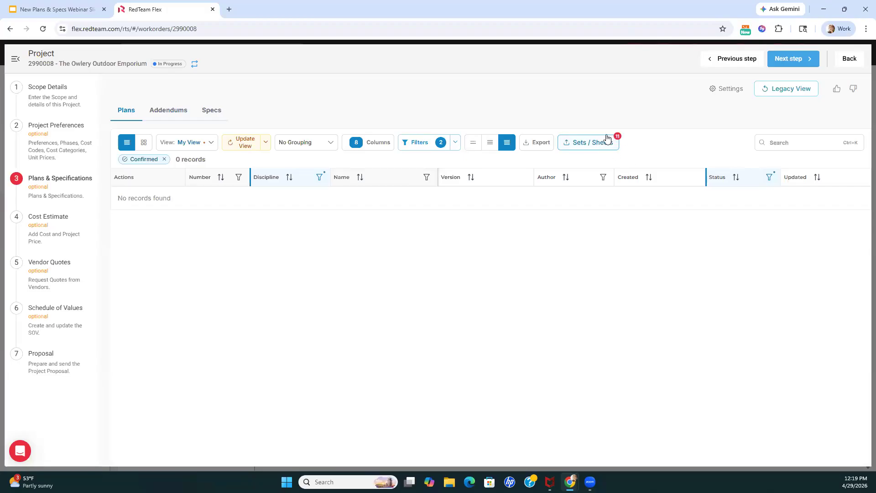
click(165, 159)
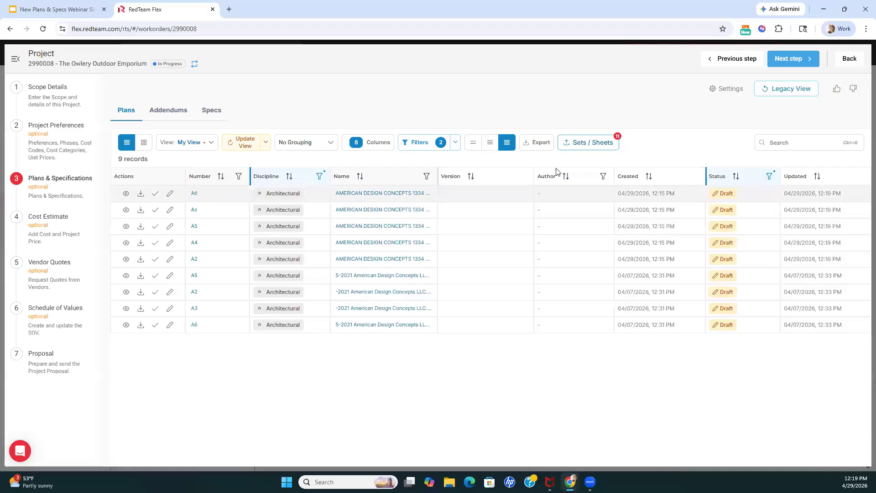
click(769, 176)
click(666, 301)
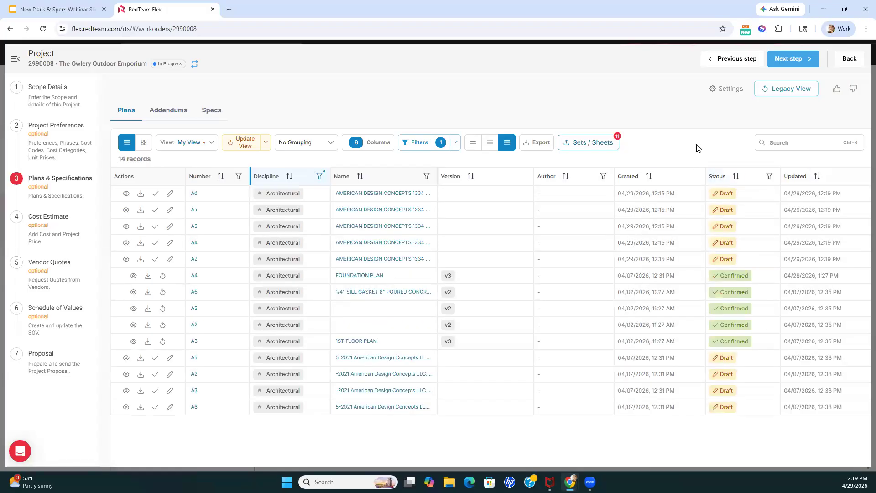
Switch to the Google Slides webinar deck, show the Plan Markups slide, and return to RedTeam Flex
click(86, 12)
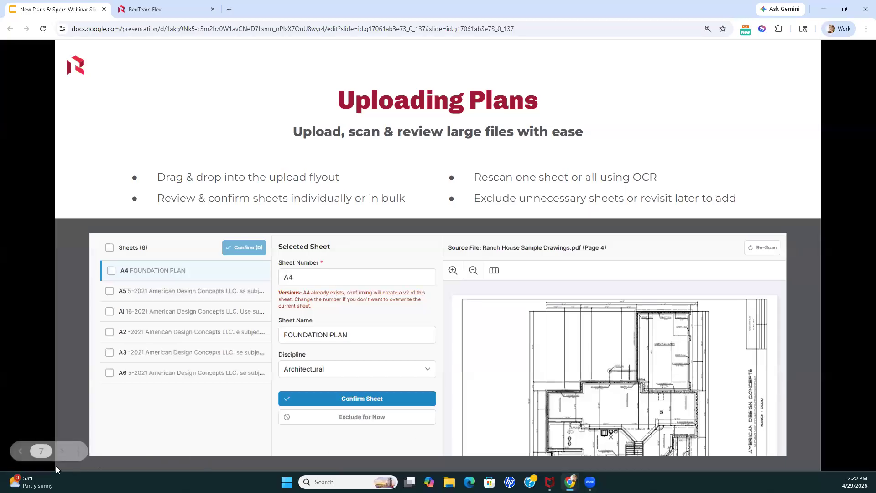
click(62, 452)
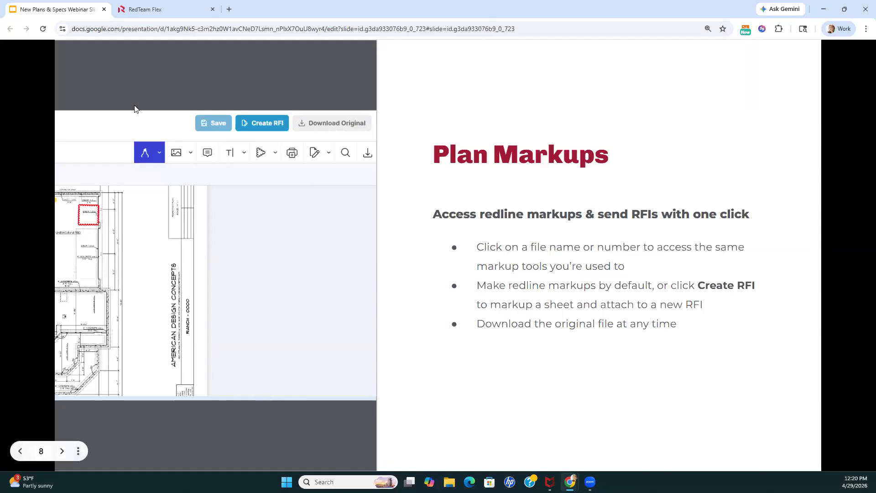
click(155, 13)
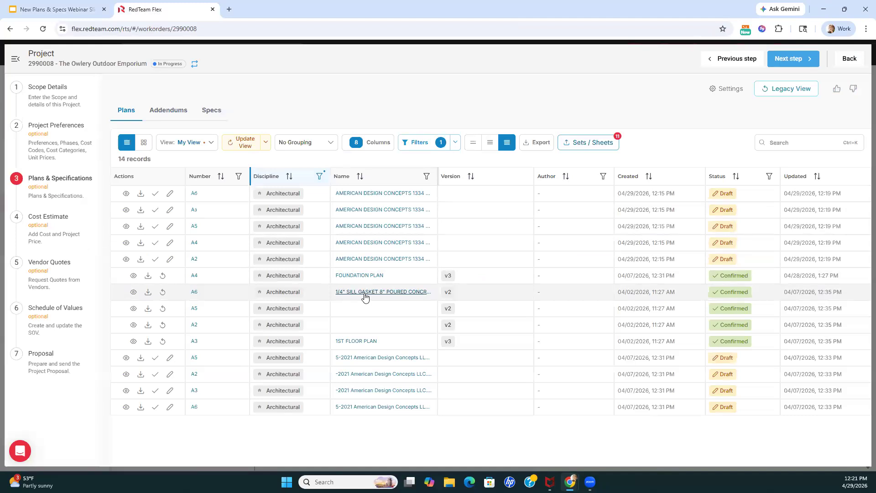
Open the A4 FOUNDATION PLAN sheet in the Plan Viewer and look through the ink and image markup options
click(370, 276)
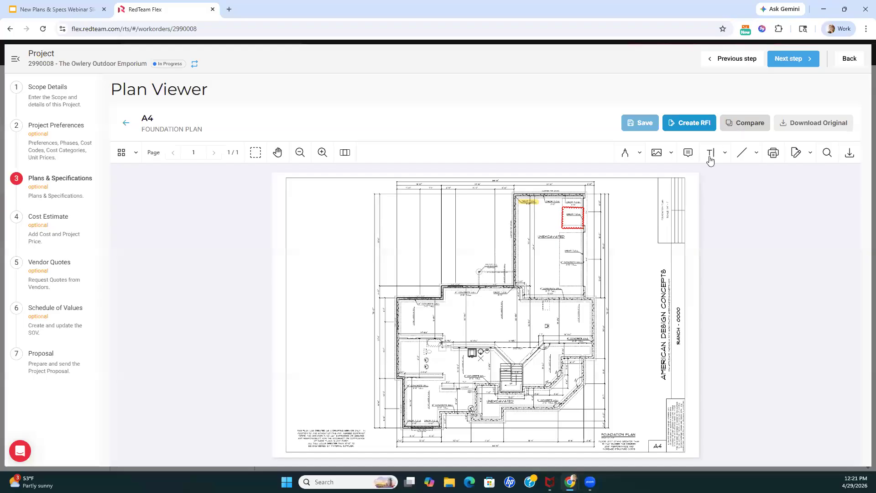
click(639, 156)
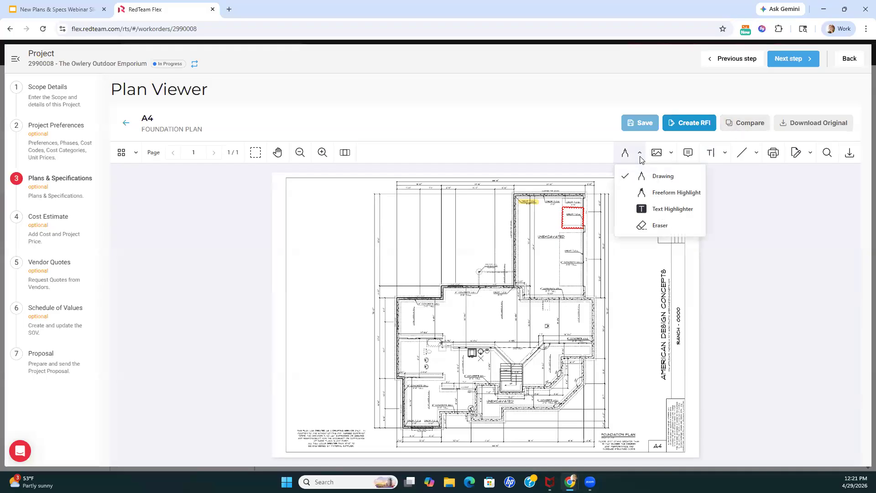
click(672, 154)
click(671, 154)
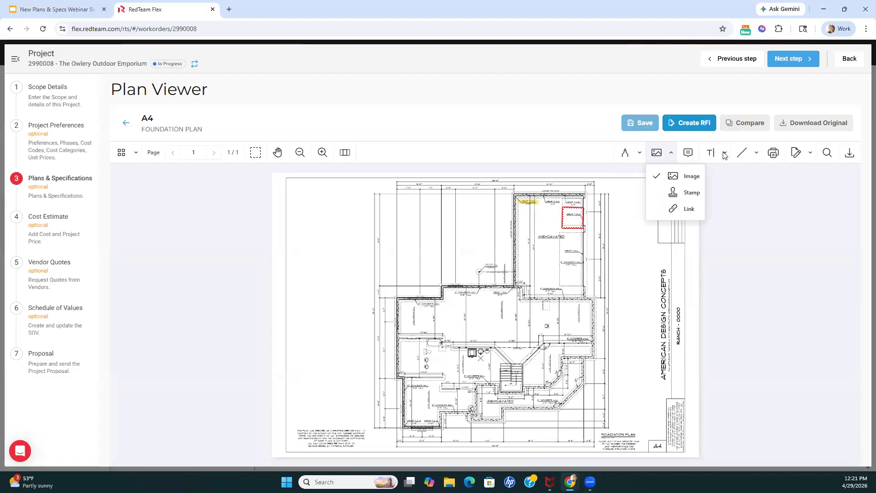
Draw an ellipse markup over the wall near the top of the A4 foundation plan and leave the viewer without saving
click(756, 154)
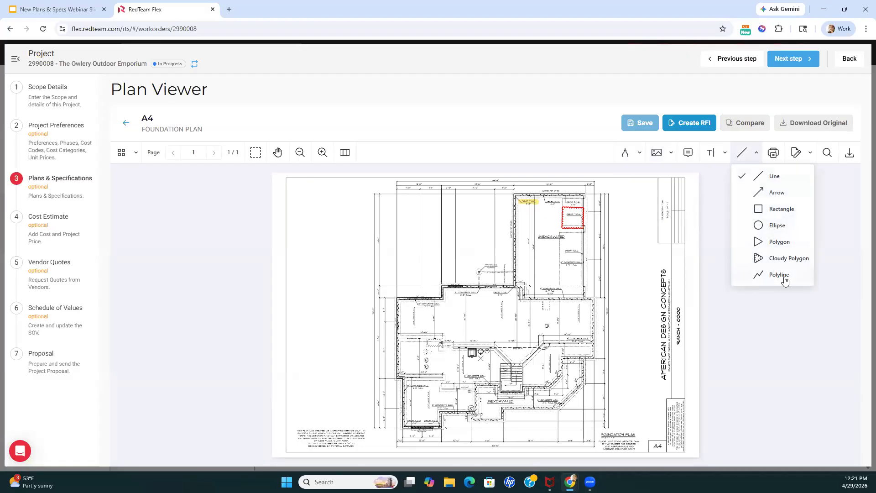
click(777, 227)
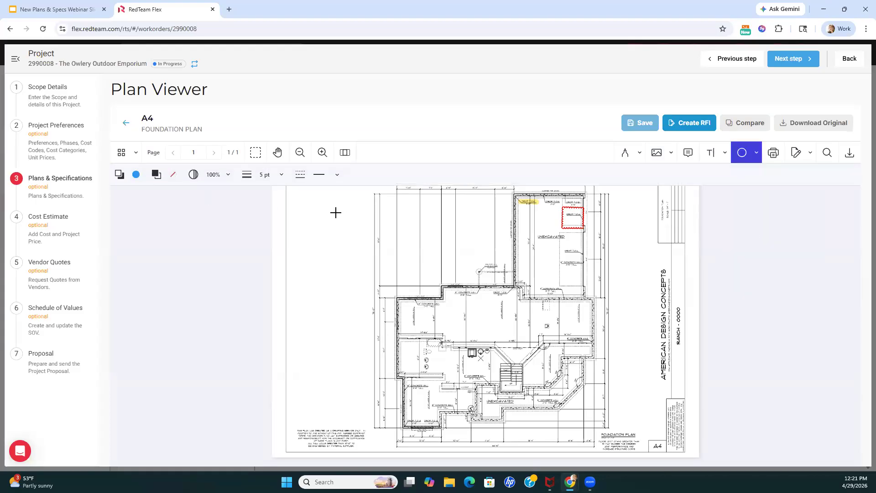
drag(481, 211, 530, 250)
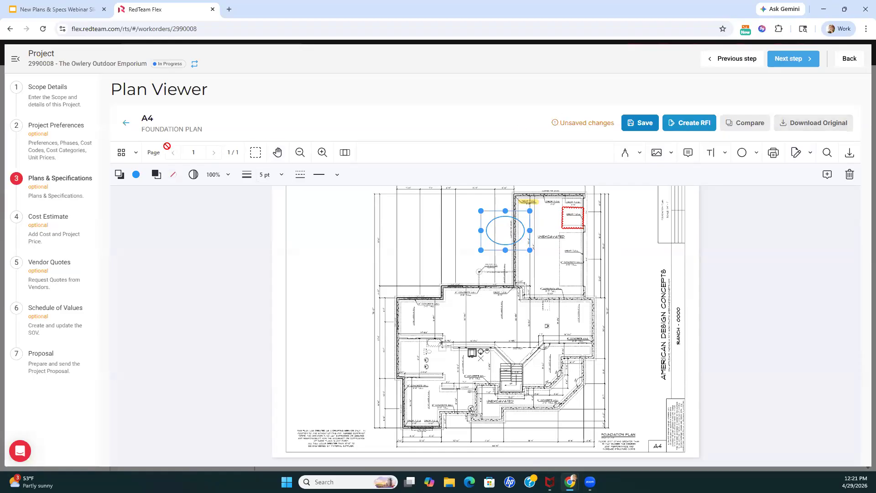
click(126, 123)
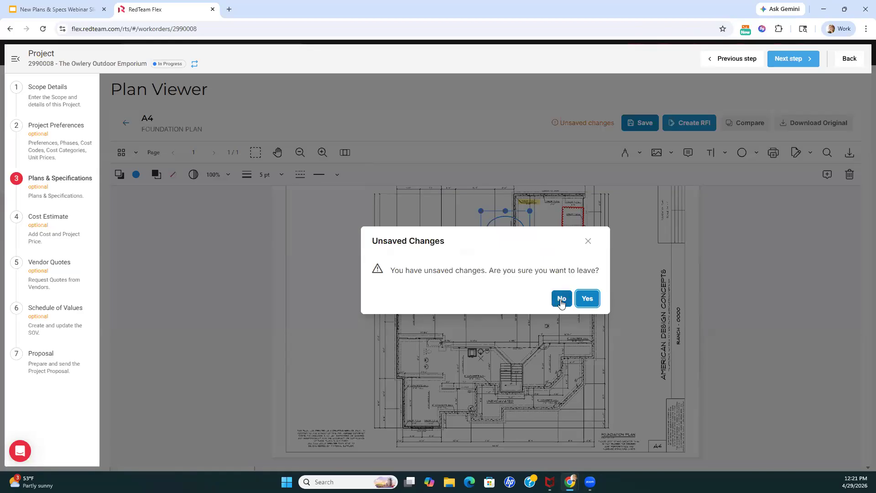
click(586, 300)
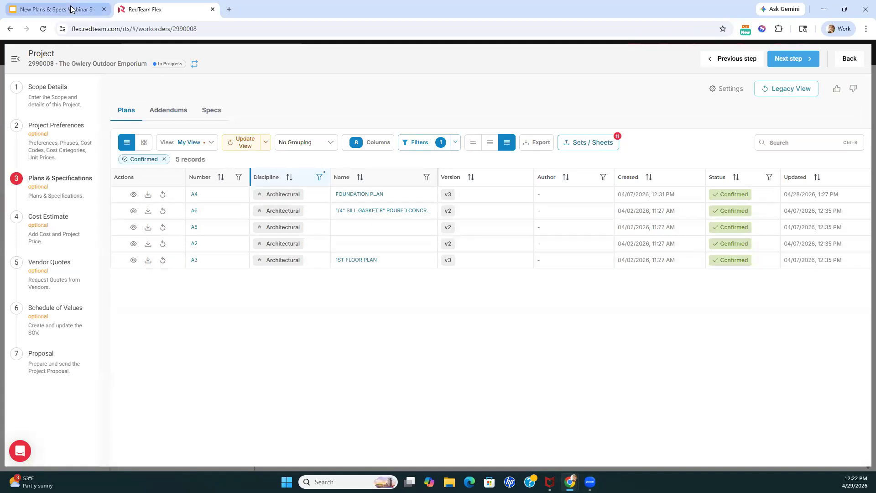
Switch to the Google Slides webinar deck, advance to the Specifications & Addendums slide, and return to RedTeam Flex
mouse_move(72, 10)
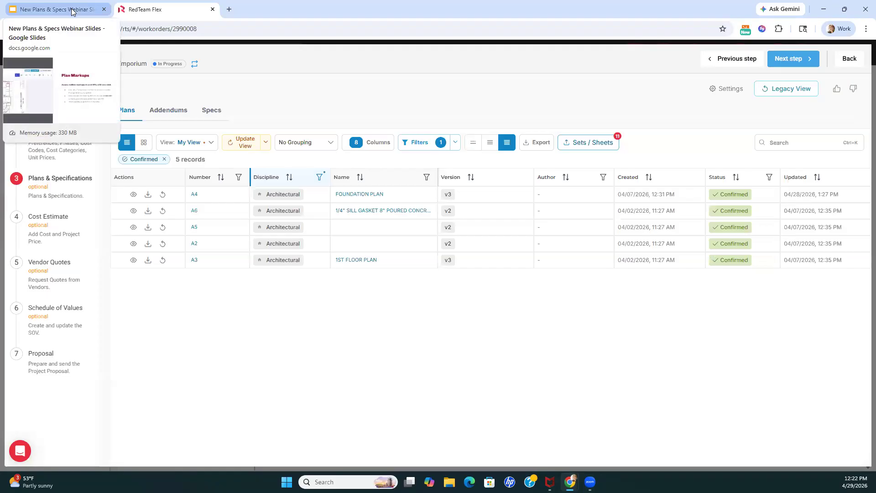
click(71, 10)
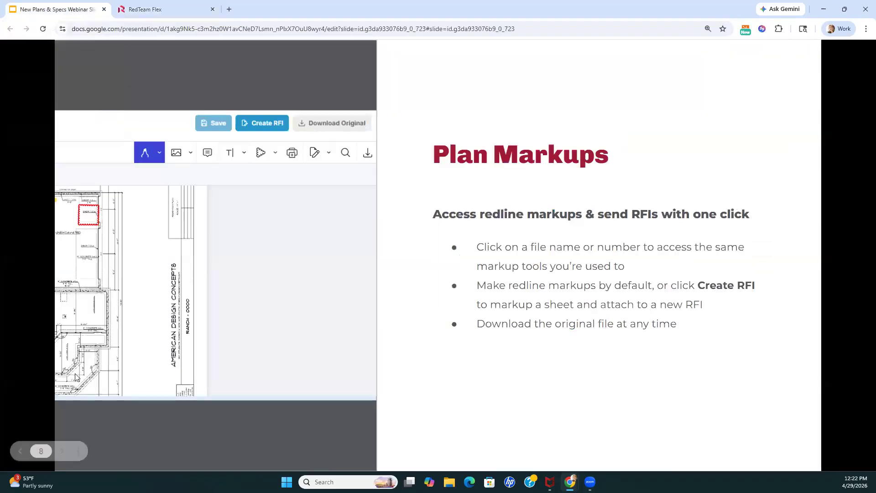
click(62, 451)
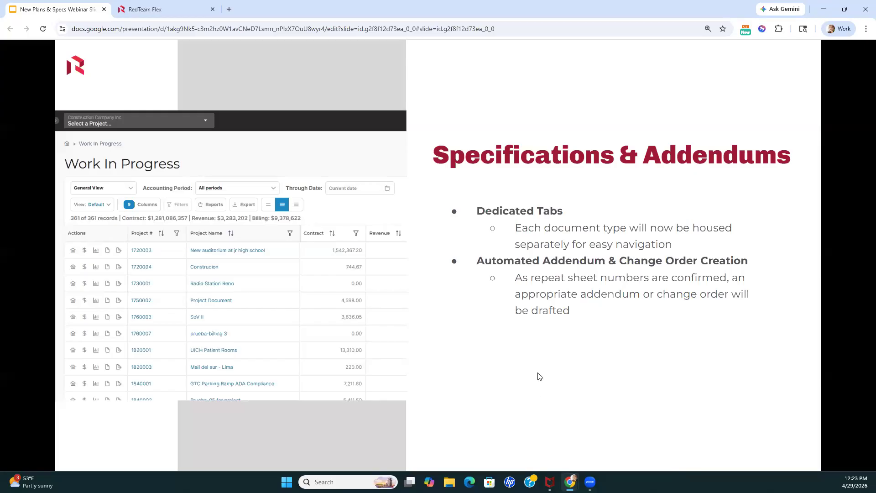
click(168, 10)
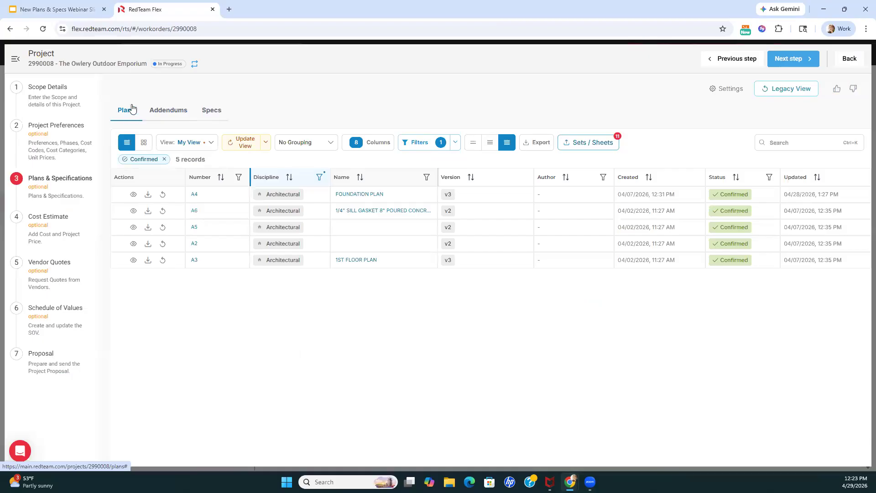
Open the Addendums list, look at the document details of the Upload - A4 - 04/28/2026 addendum, and return to Plans
click(165, 113)
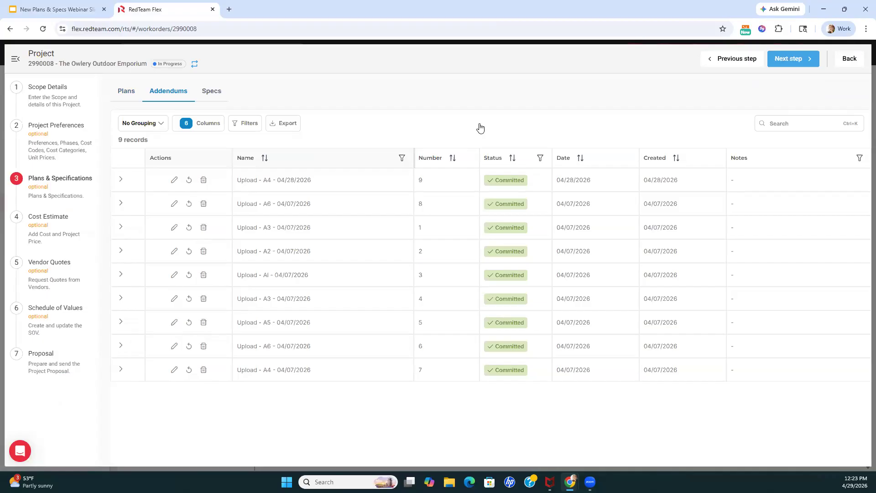
click(121, 179)
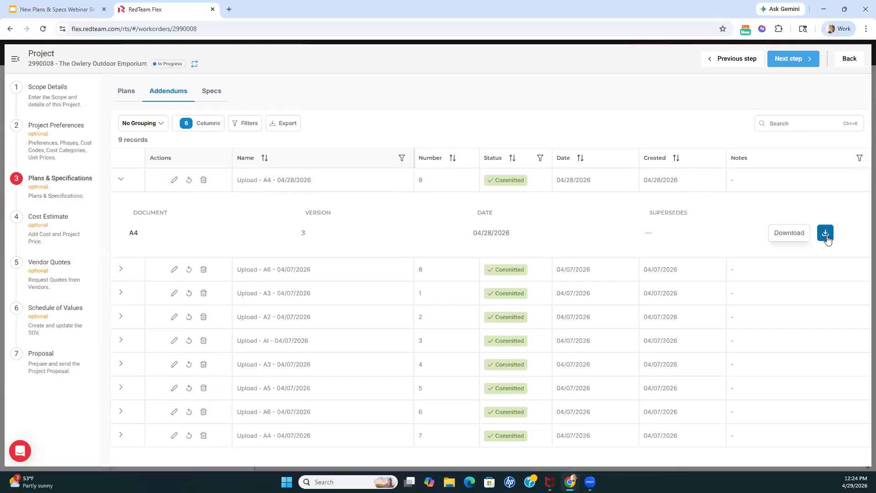
click(121, 180)
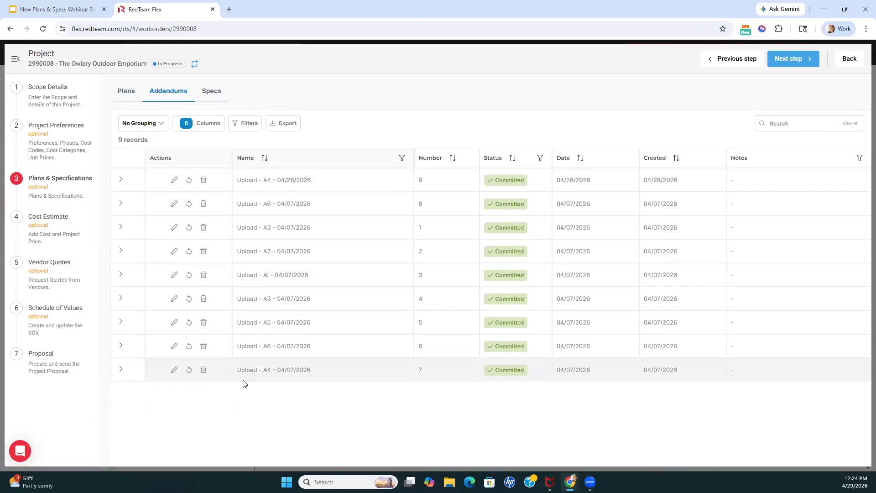
click(126, 92)
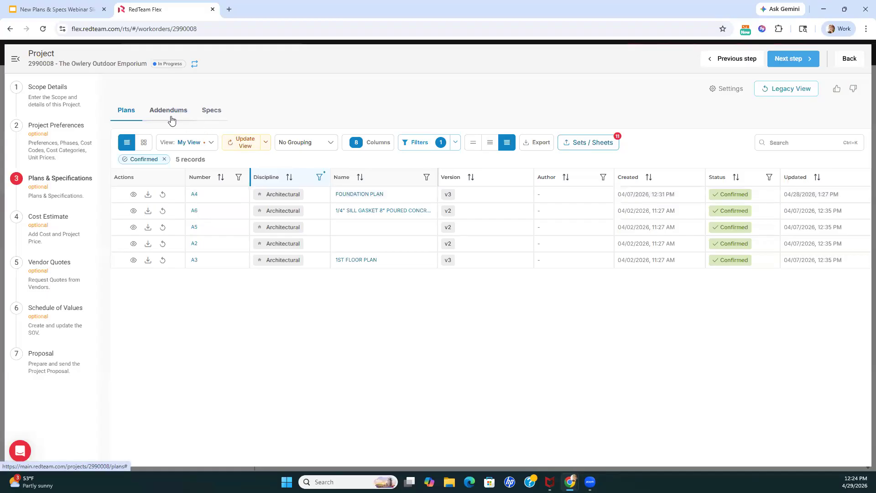
Open the Specs area and look at the saved view options for its table
click(212, 111)
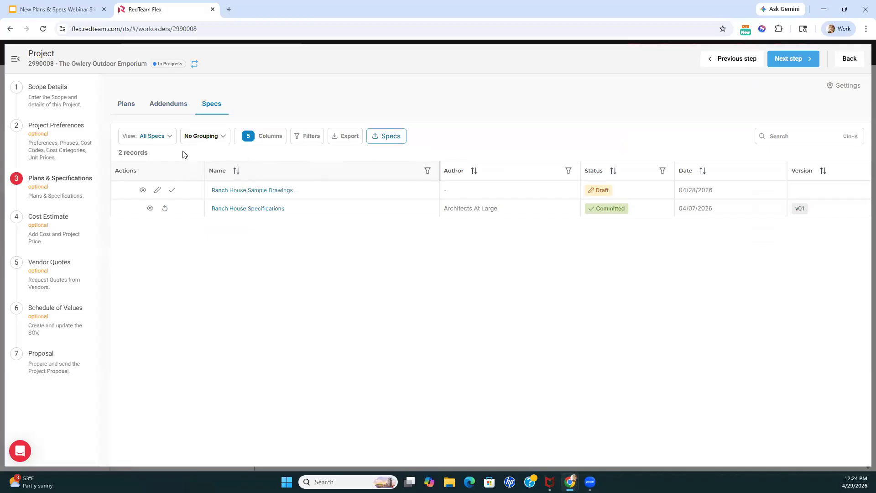
click(169, 139)
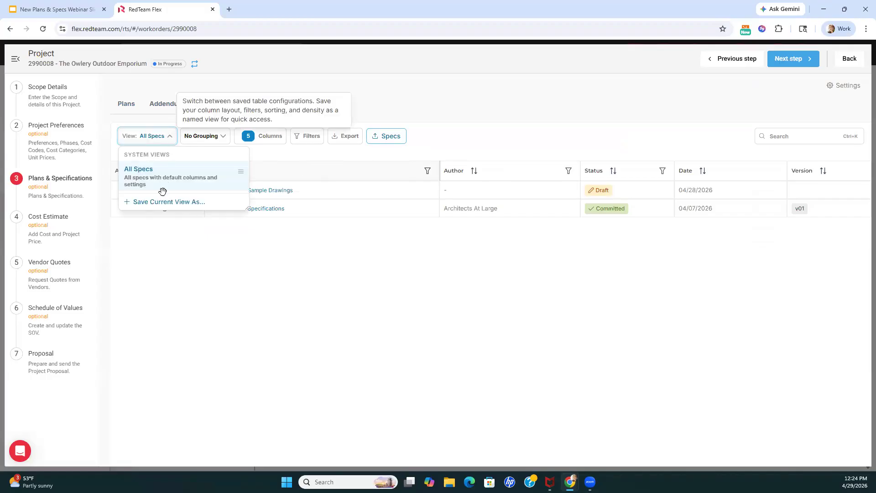
click(287, 155)
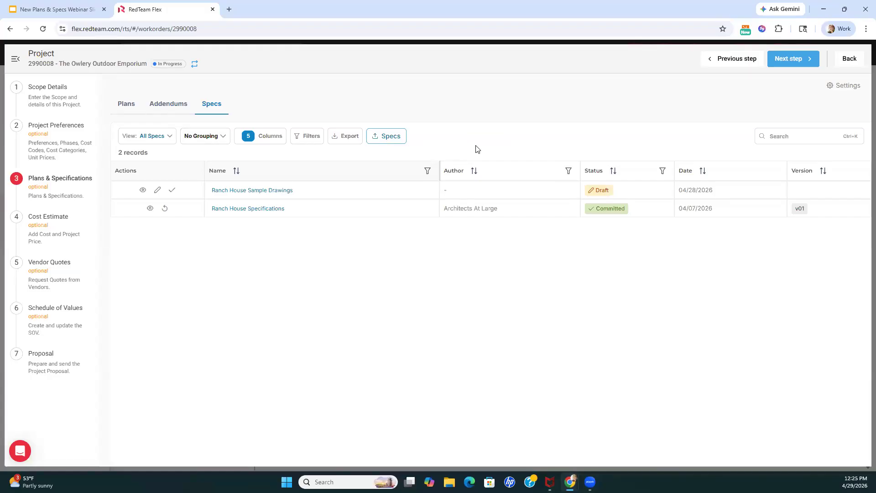
Upload Ranch House Sample Drawings.pdf as a new specification and look at its editable details without changing them
click(393, 136)
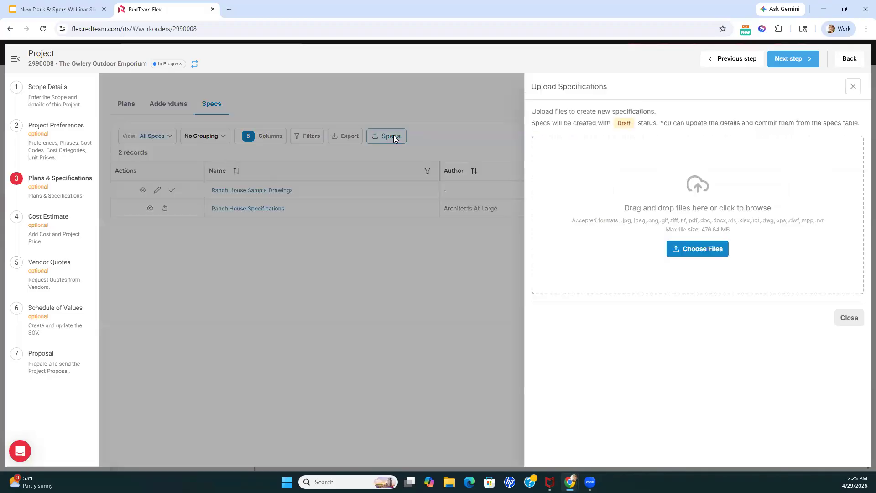
click(697, 249)
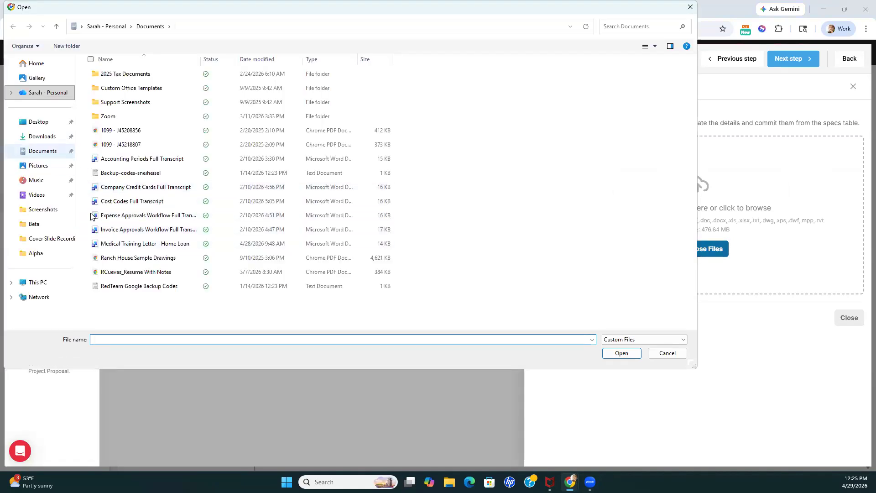
click(132, 257)
click(614, 352)
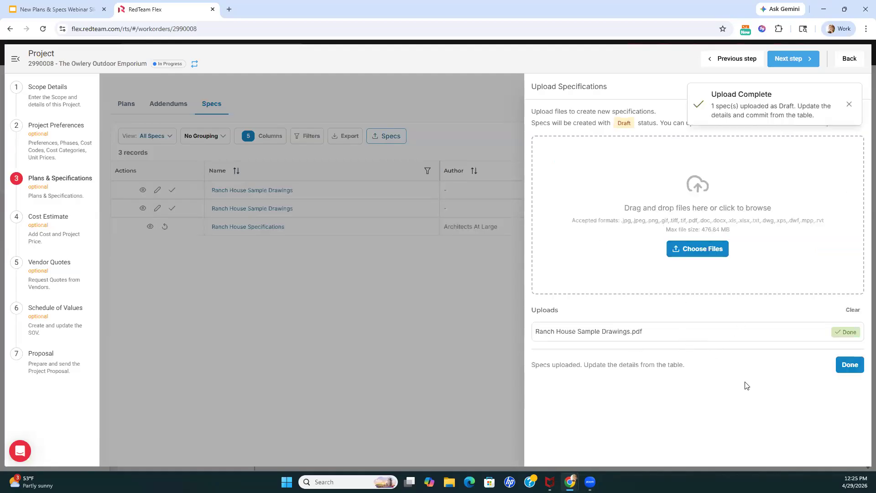
click(849, 368)
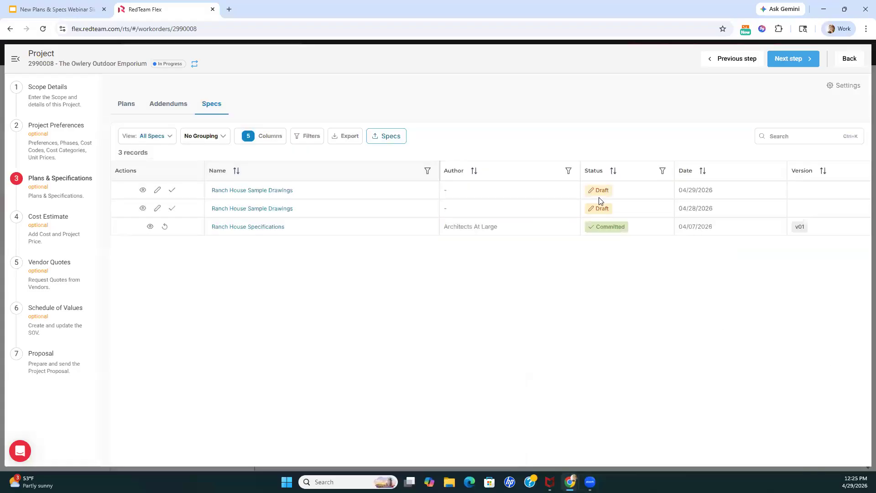
click(158, 191)
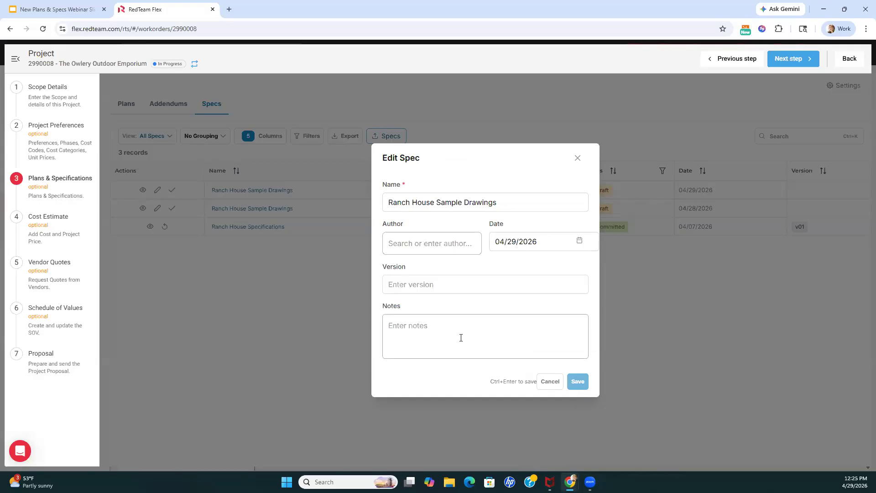
click(550, 382)
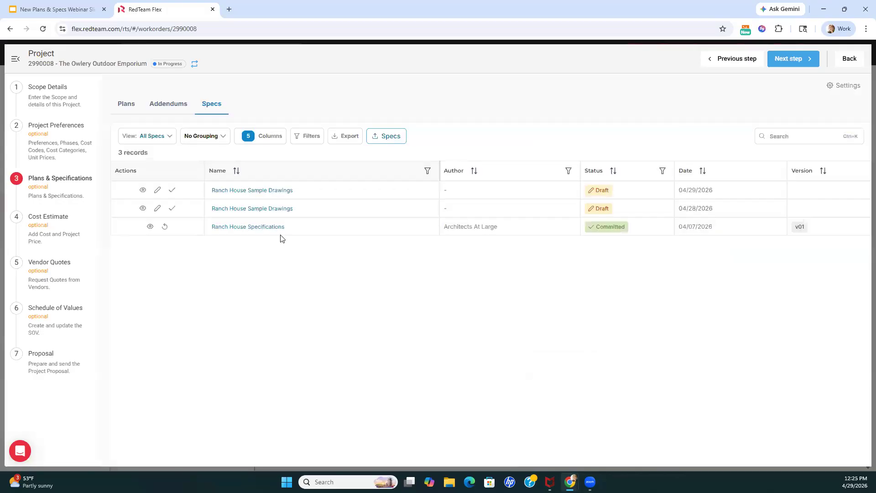
Commit the 04/28/2026 Ranch House Sample Drawings spec, superseding Ranch House Specifications v01 and creating an addendum
click(173, 208)
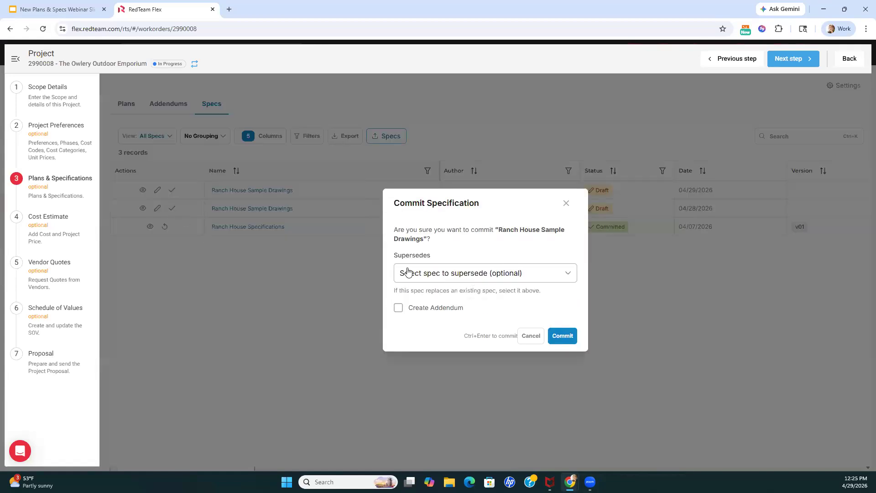
click(562, 276)
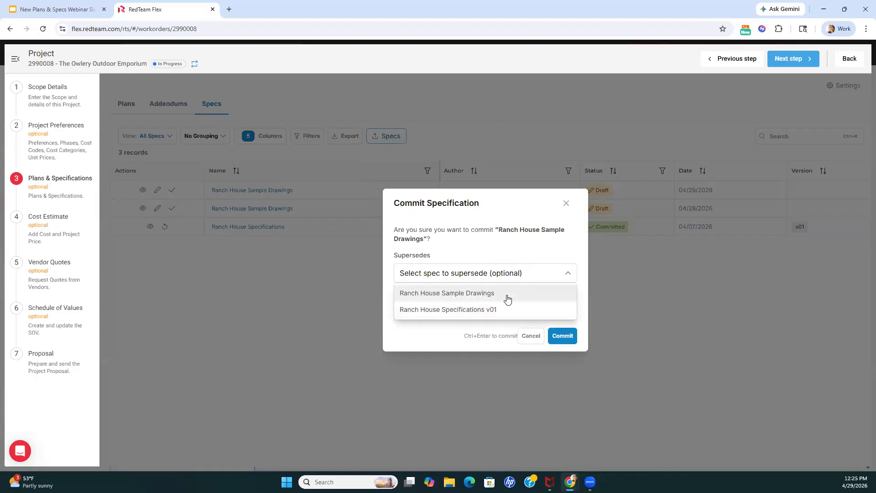
click(564, 278)
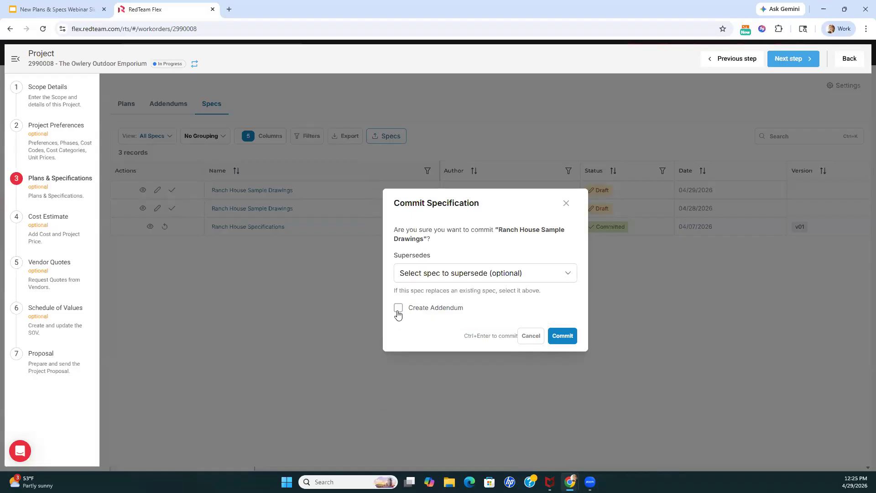
click(462, 276)
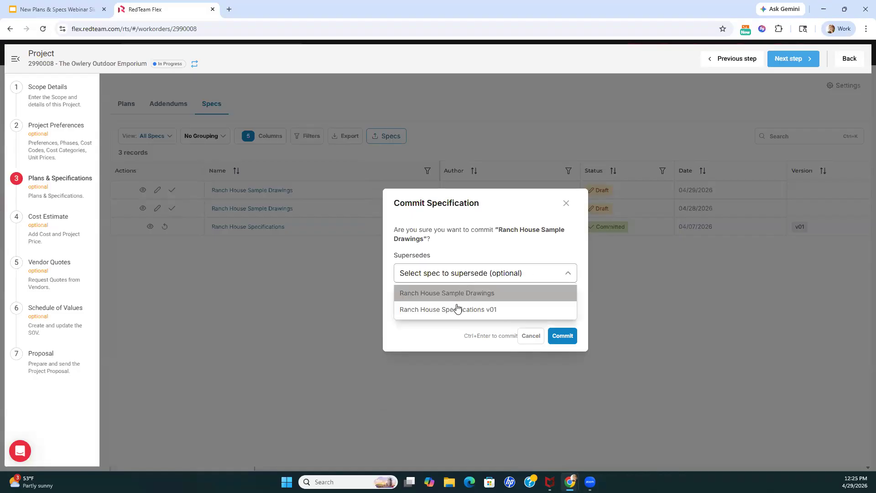
click(456, 308)
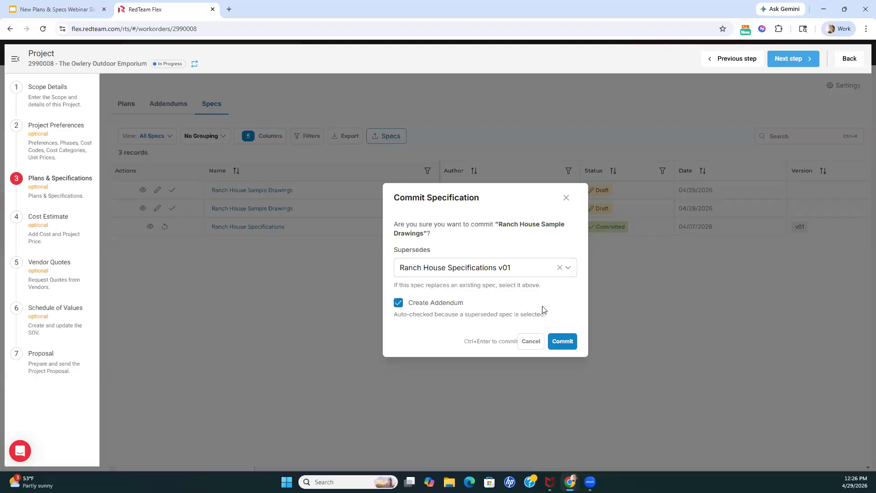
click(558, 341)
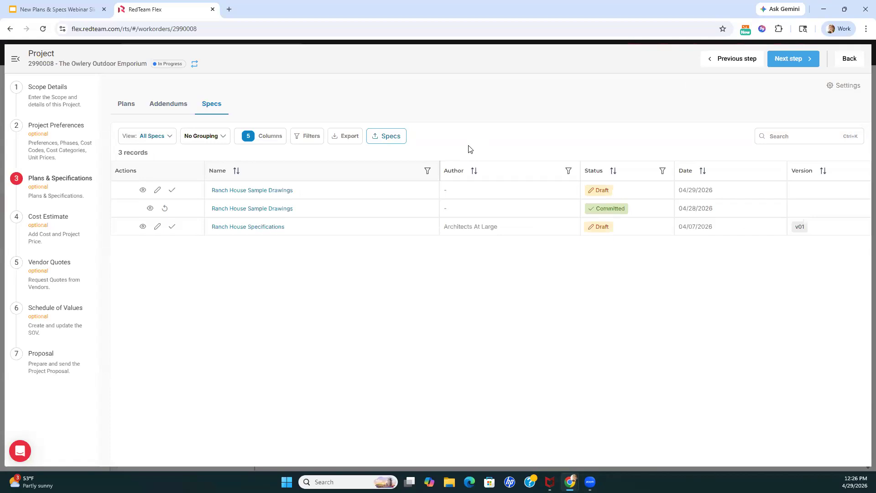
Return to Plans and turn off Show Minimal Action Menu in the table settings
click(130, 110)
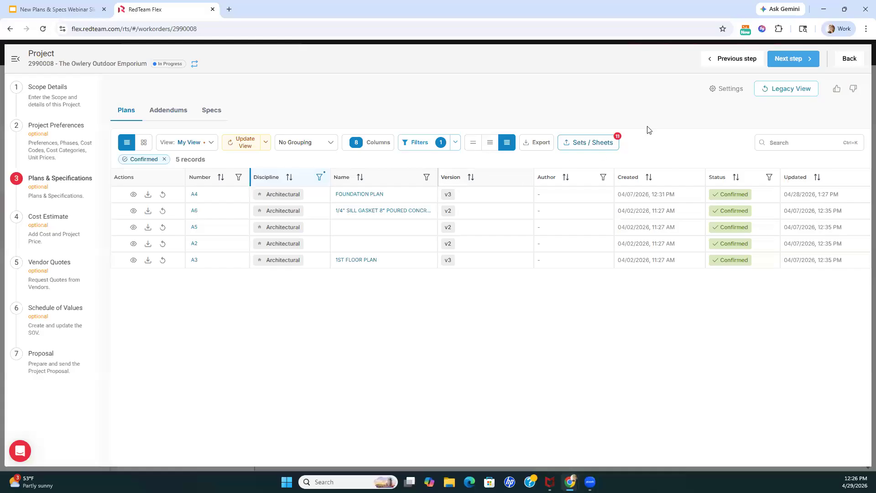
click(723, 90)
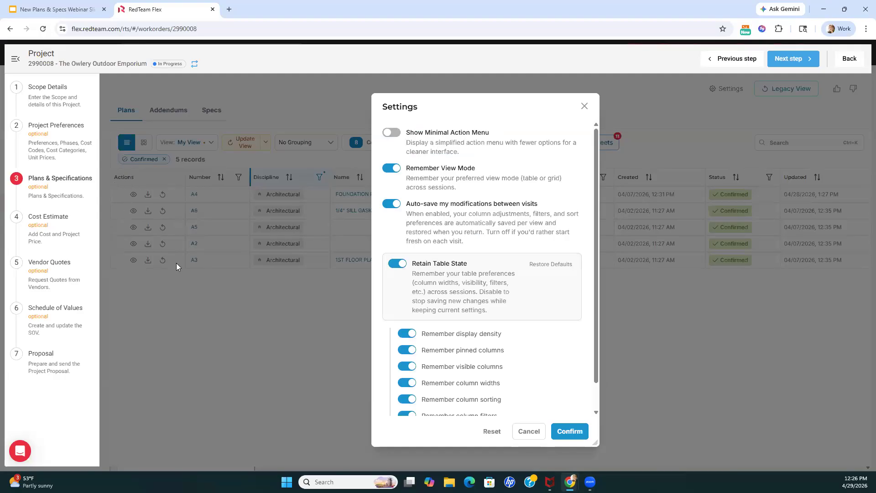
click(390, 133)
click(569, 431)
click(127, 195)
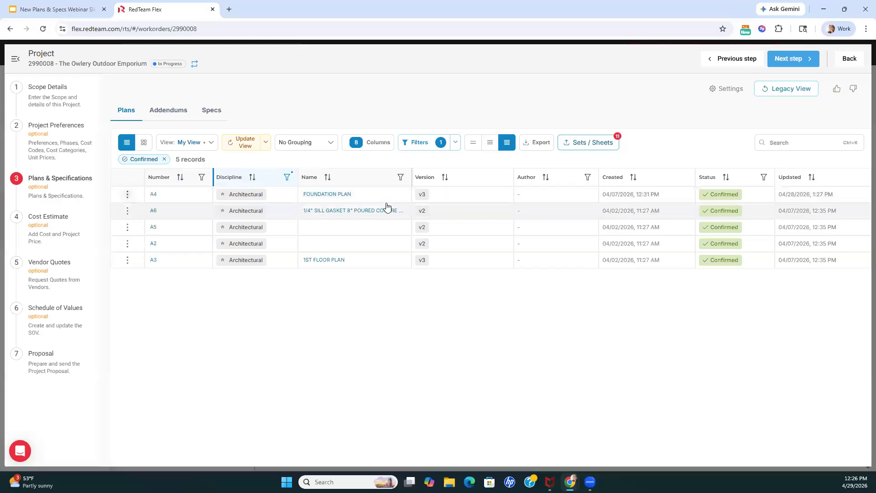
Review the Plans settings for view mode, auto-saved modifications and retained table state, and close them without changes
click(712, 89)
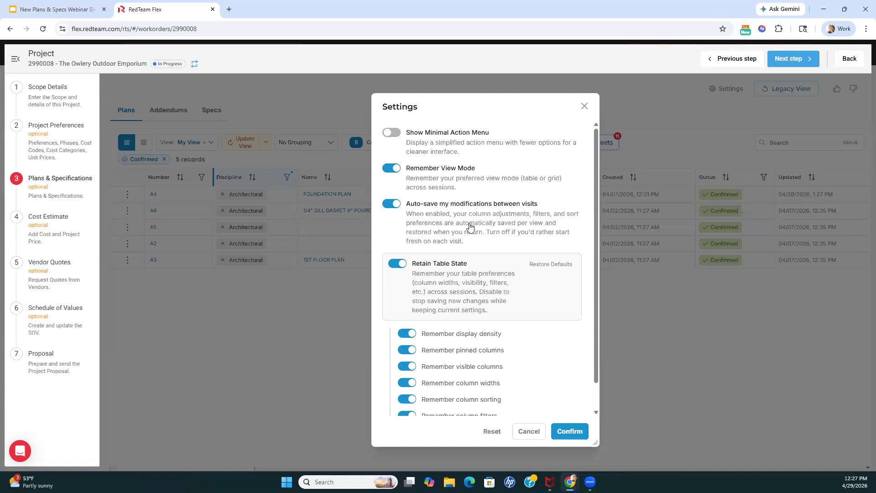
scroll(471, 227, down, 1)
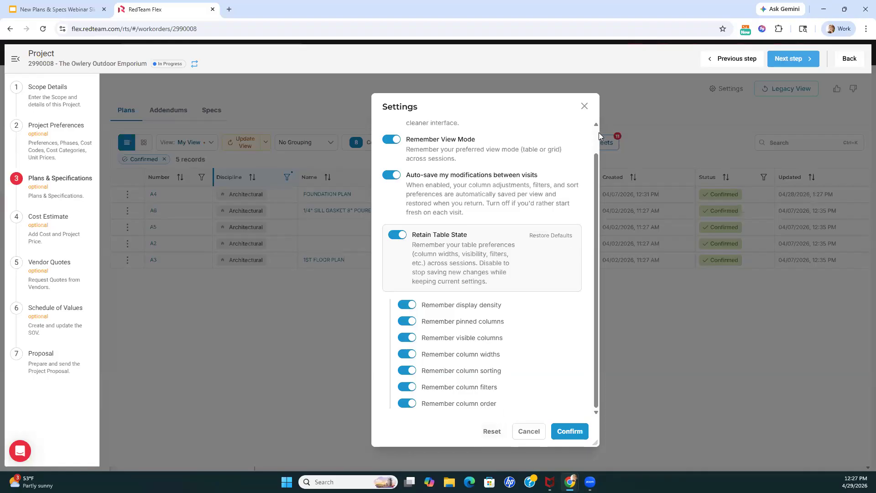
click(584, 106)
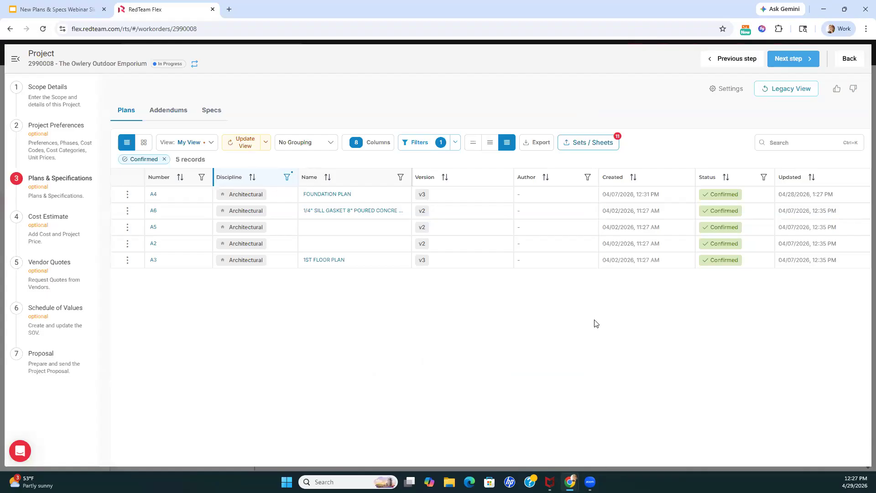
Leave the Plans & Specifications form and open the project's Contract area to look at the Potential Internal Changes
click(87, 10)
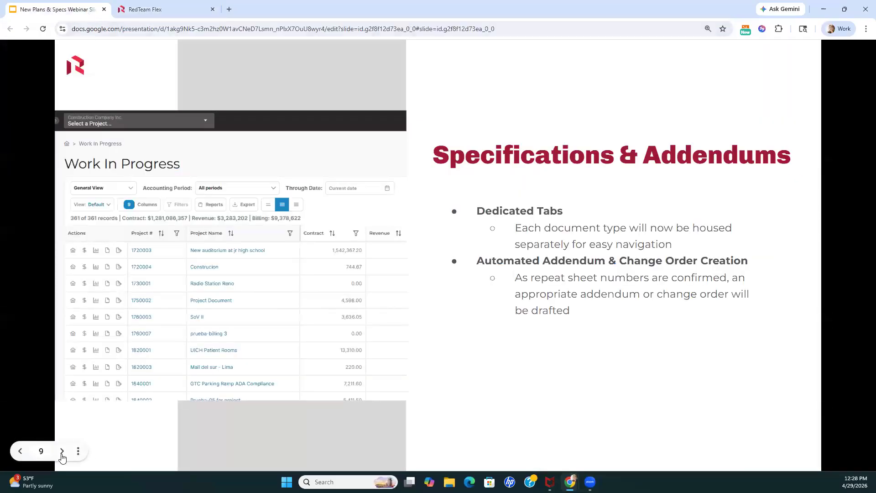
click(162, 9)
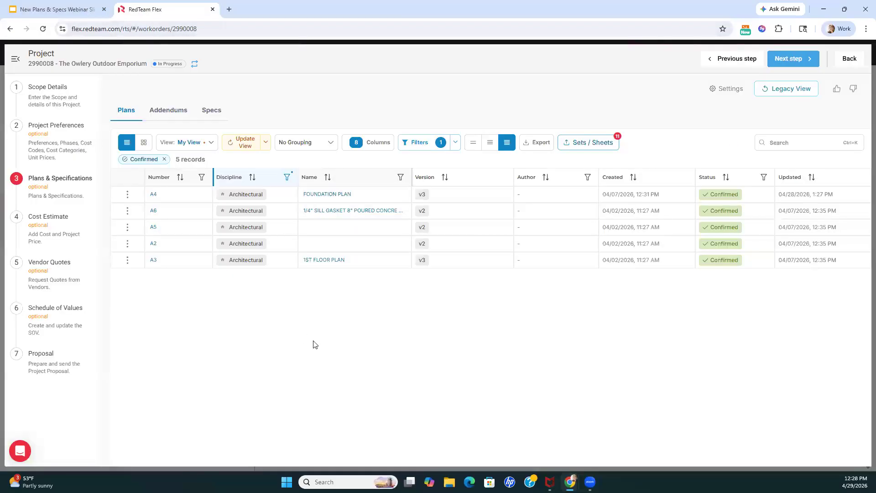
click(847, 64)
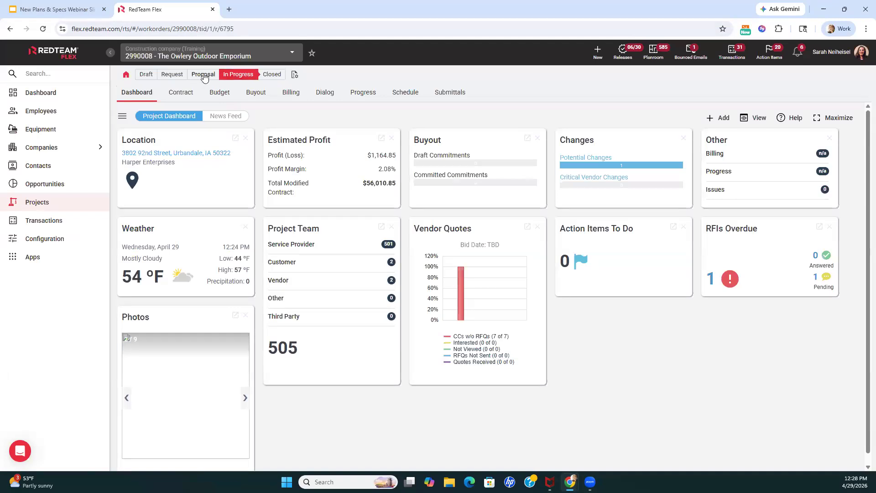
click(185, 93)
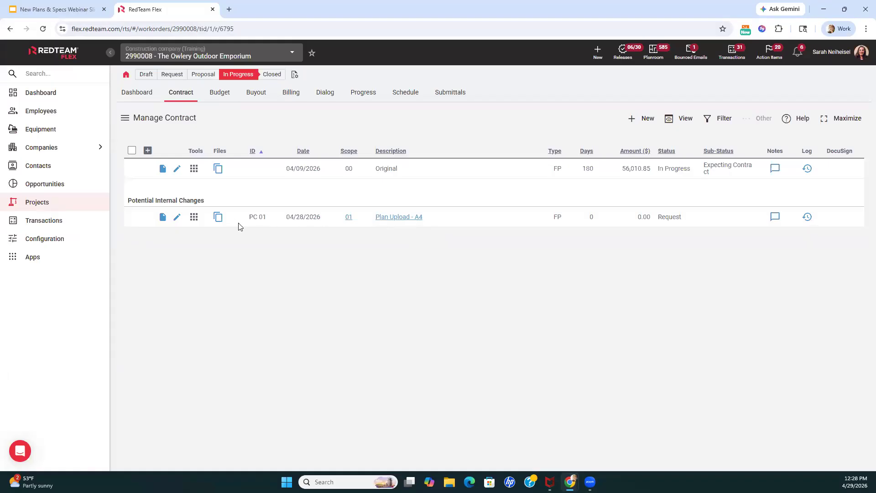
drag(128, 200, 227, 214)
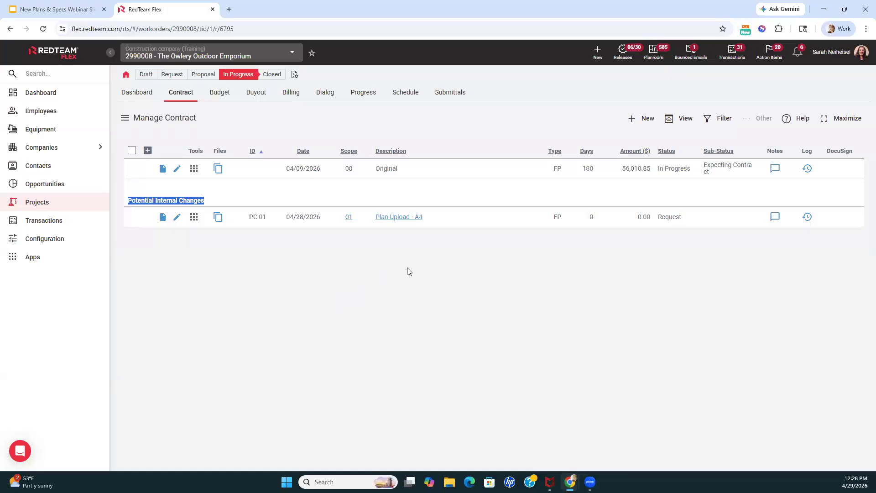
Look at the available actions and the Scope form of the Plan Upload - A4 potential change without editing it
click(193, 218)
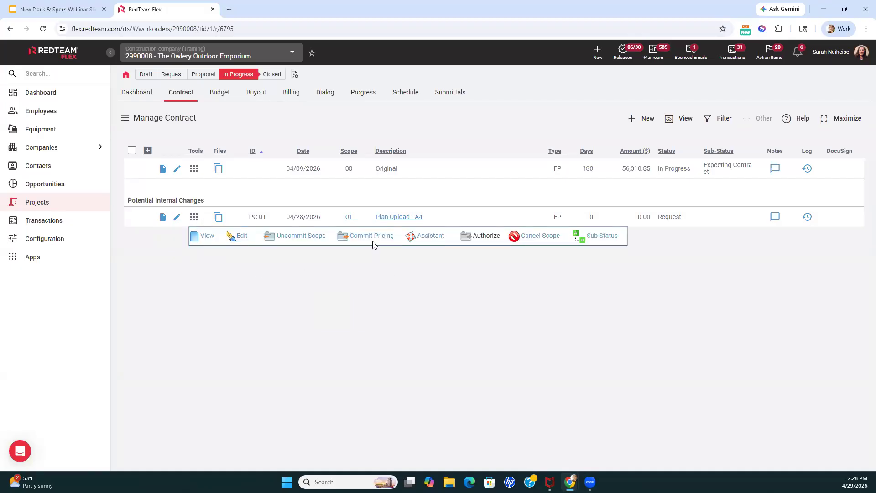
click(176, 218)
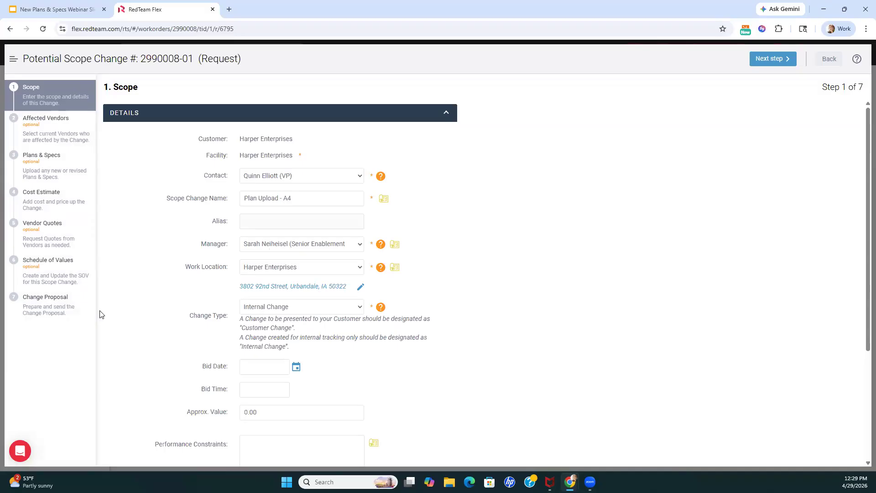
click(827, 59)
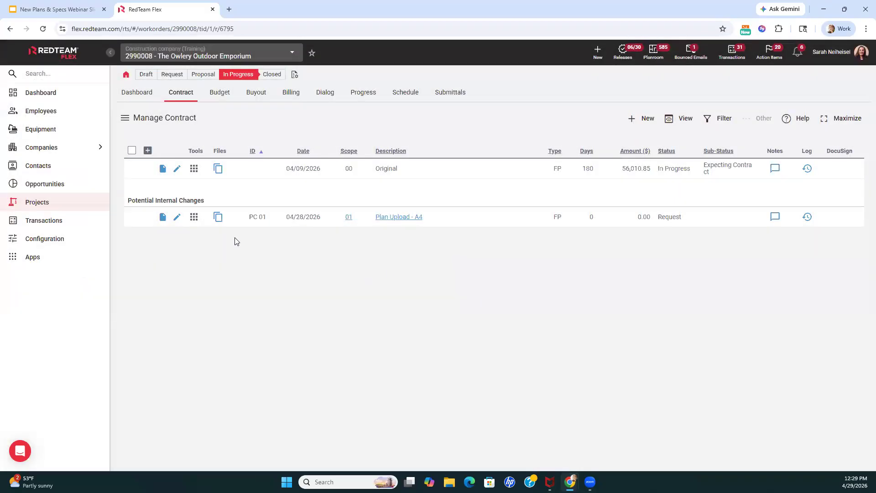
click(195, 220)
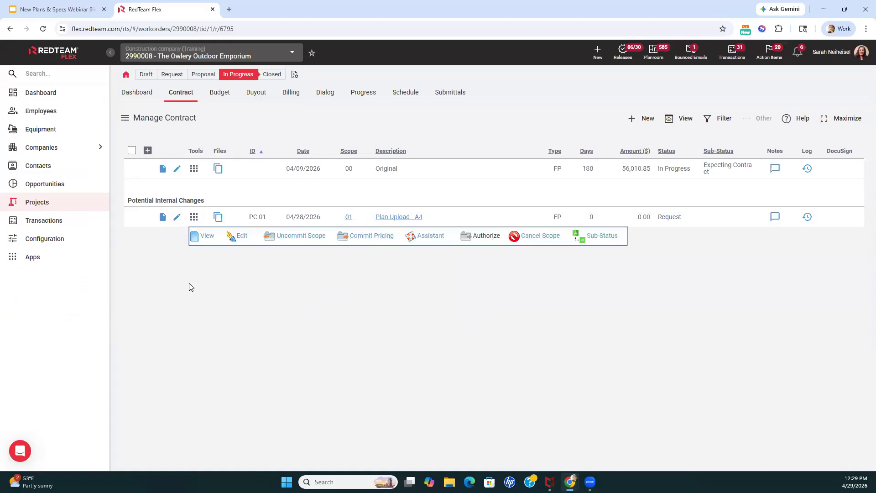
click(147, 235)
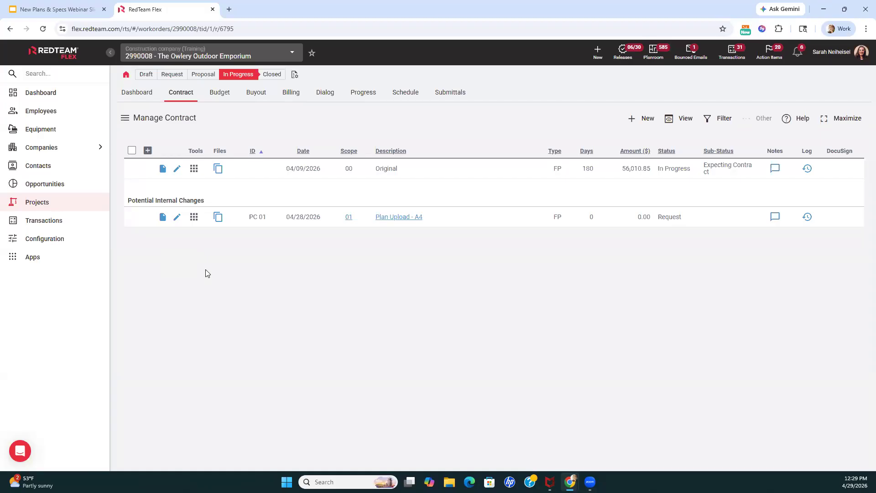
Switch to the Google Slides webinar deck, advance past the opt-in slide to the Thank You! Questions? slide, and return to RedTeam Flex
click(80, 11)
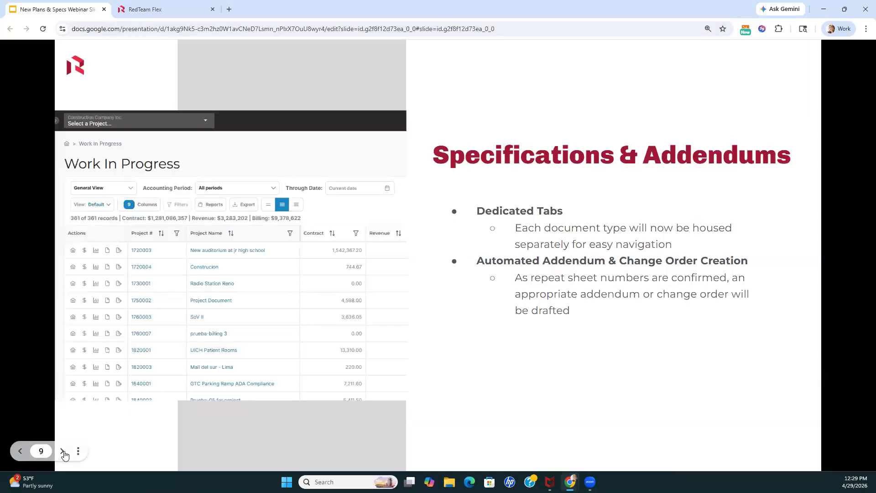
click(63, 451)
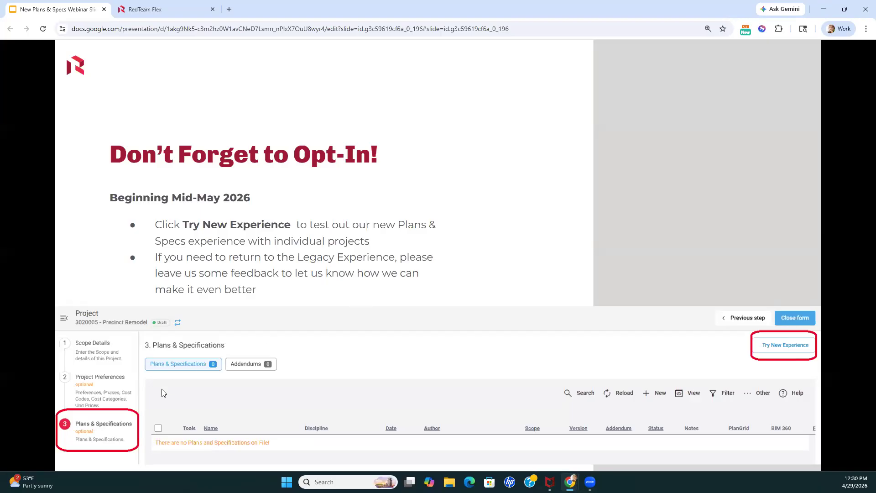
click(62, 452)
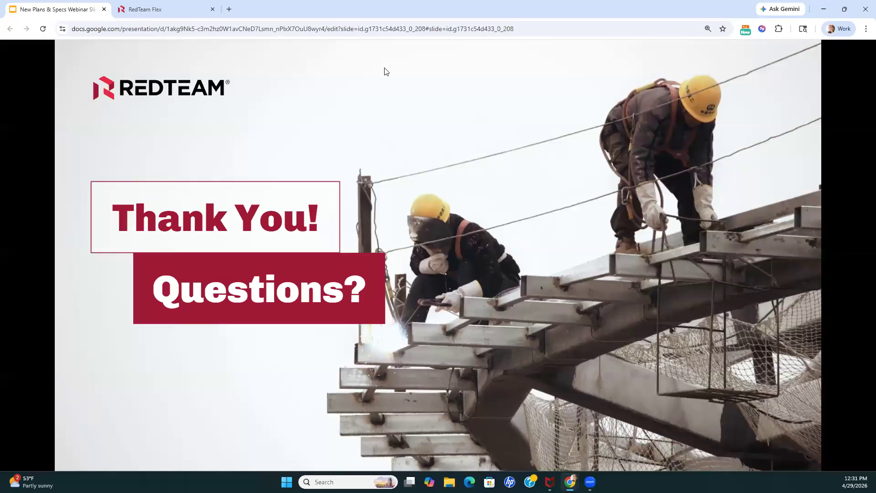
click(169, 11)
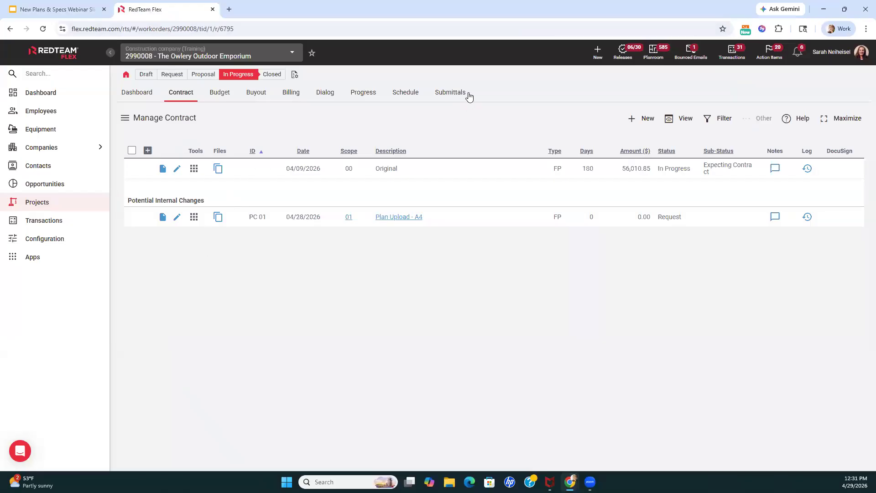